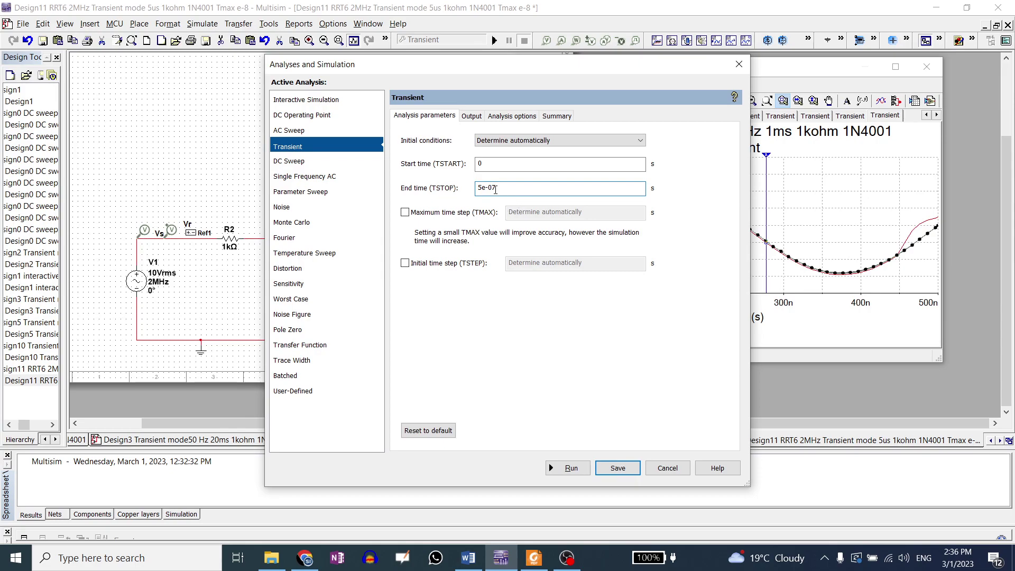
Set the transient analysis end time (TSTOP) to 10e-07 s, run it, and move the cursor readout off the plot
left_click(569, 468)
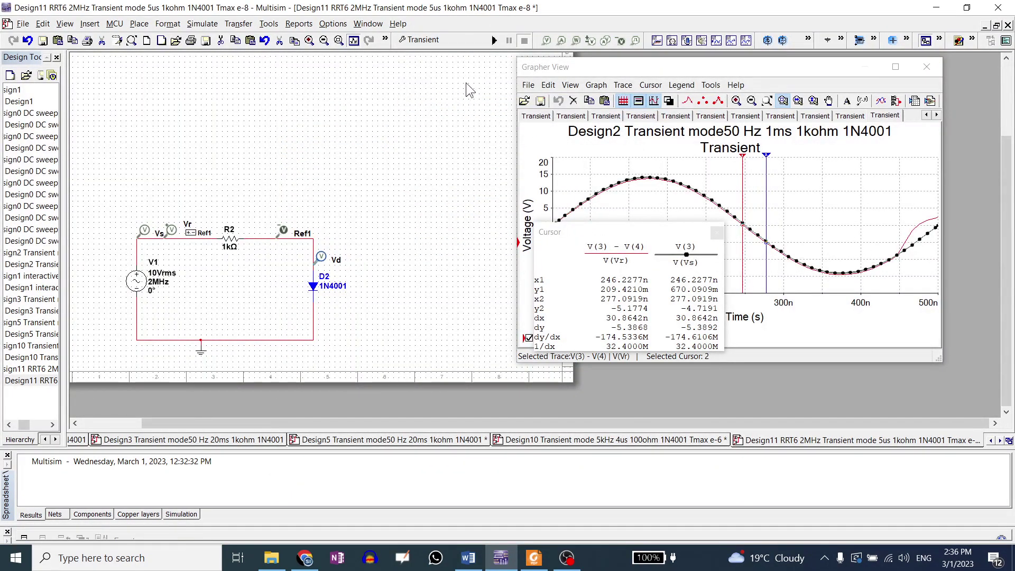
left_click(446, 48)
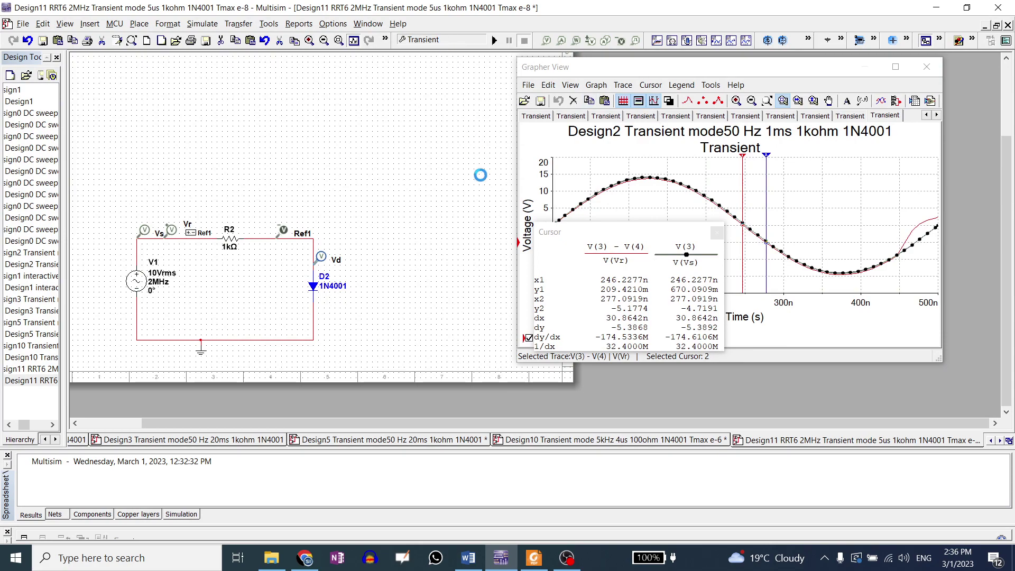
left_click_drag(481, 188, 471, 189)
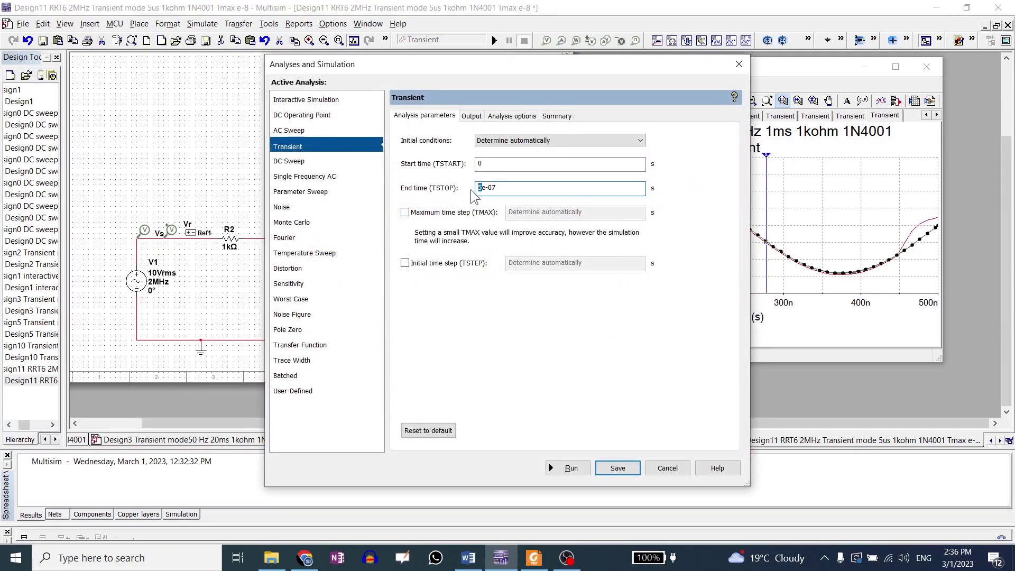
type("10")
left_click(569, 468)
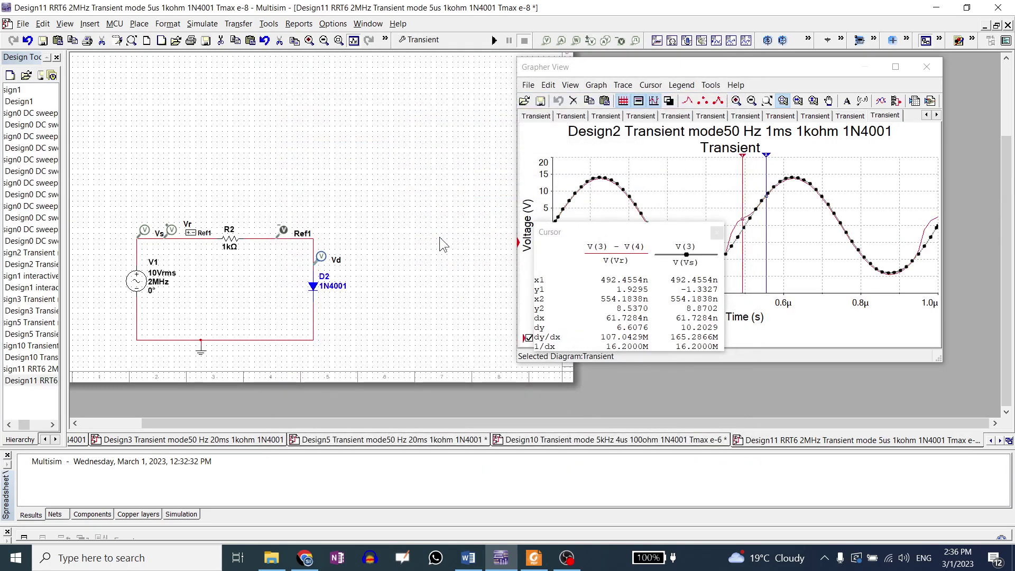
left_click_drag(621, 233, 493, 49)
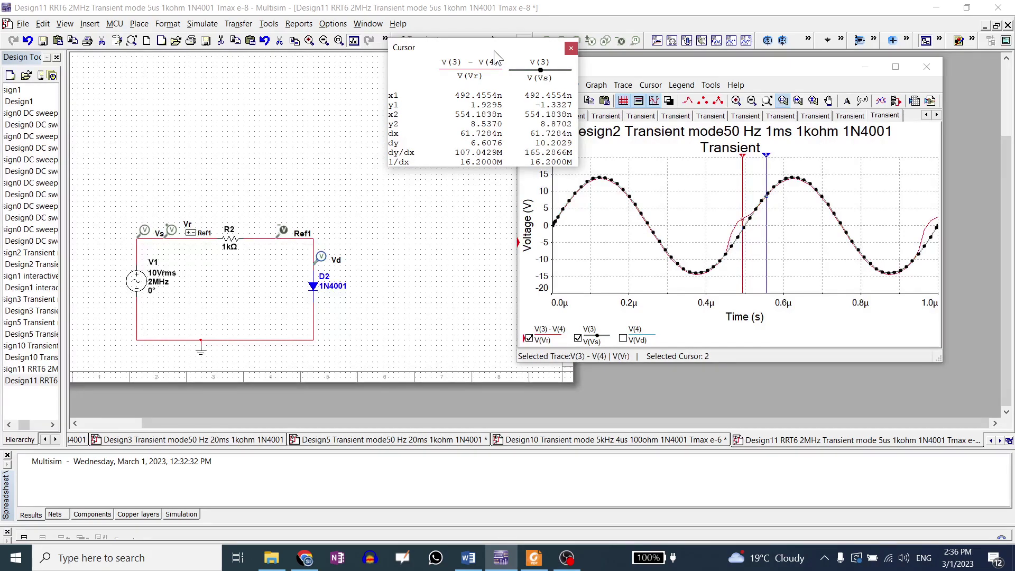
Replace diode D2 with the 1N4148 switching diode, rerun the transient analysis and keep the cursor readout clear of the waveforms
double_click(321, 297)
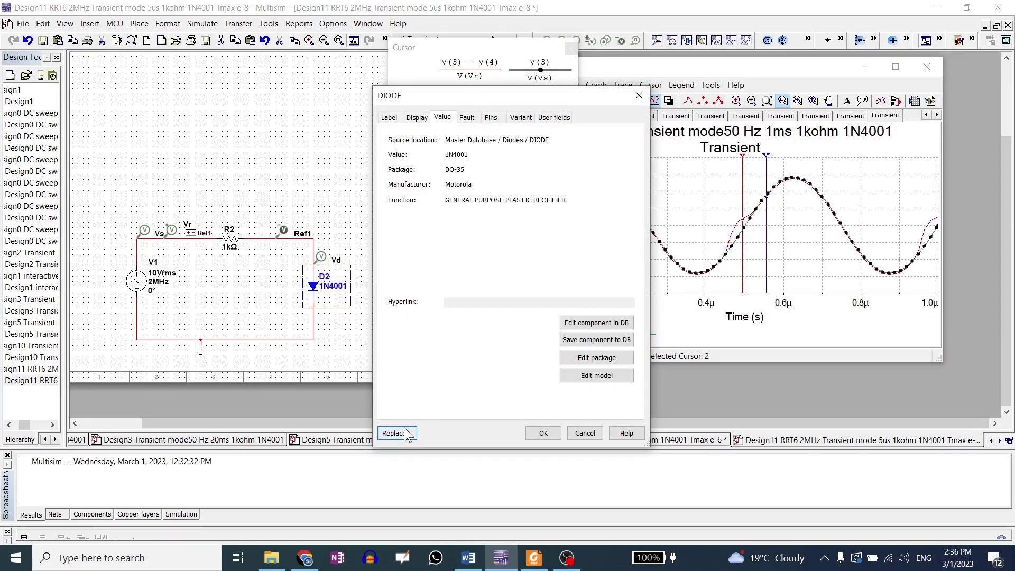
left_click(402, 432)
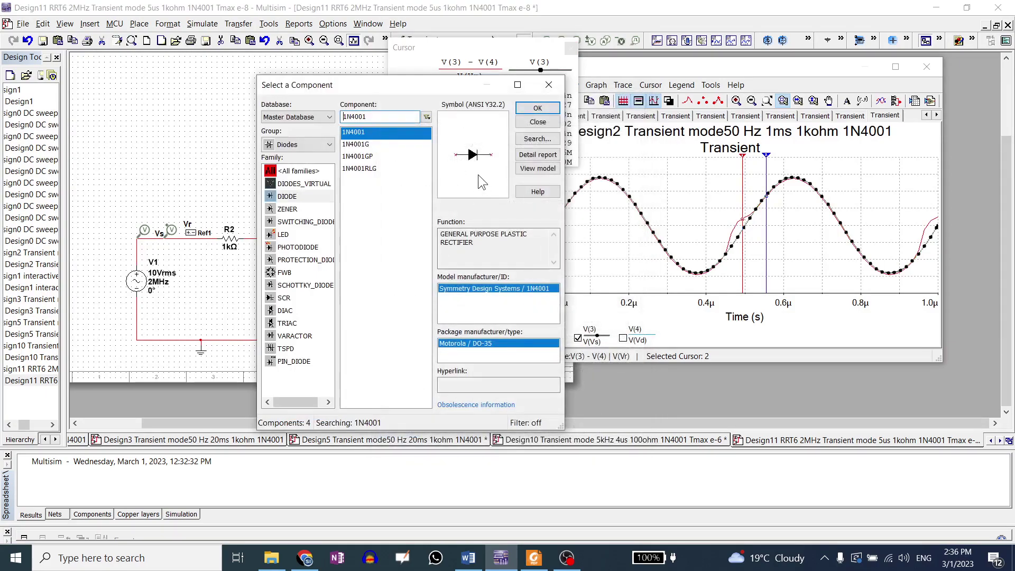
left_click(305, 222)
left_click(363, 132)
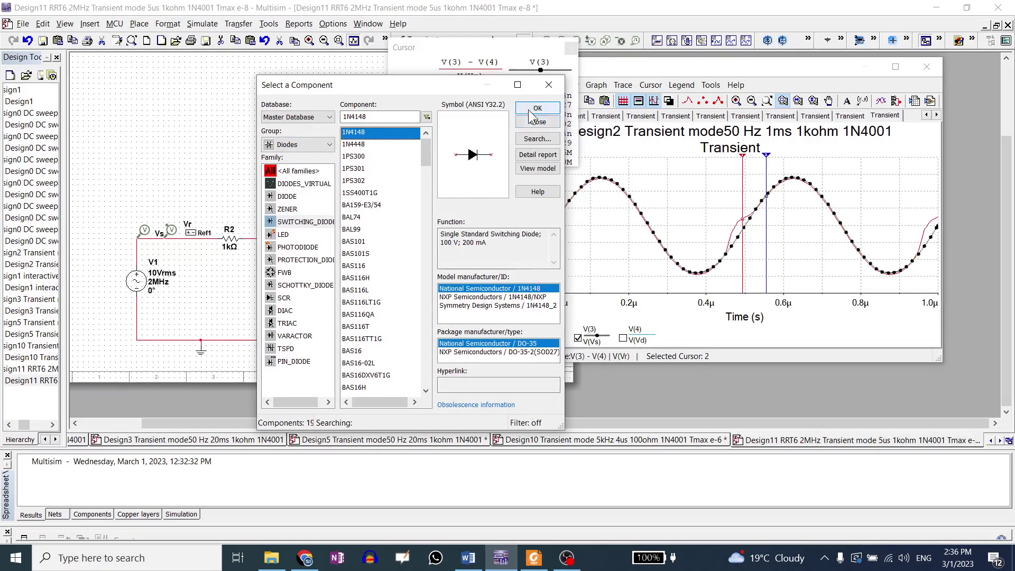
left_click(536, 108)
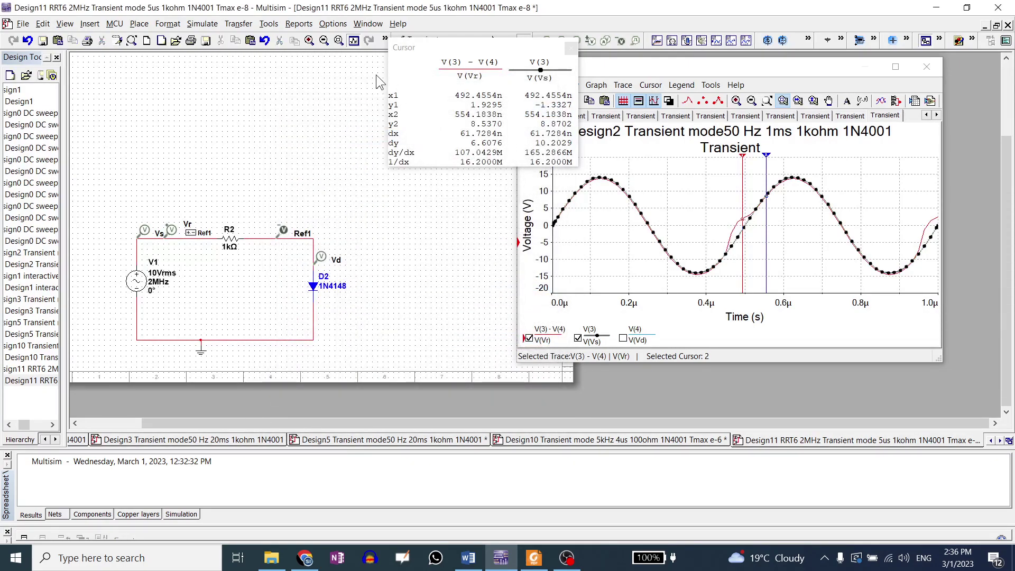
left_click_drag(468, 50, 469, 122)
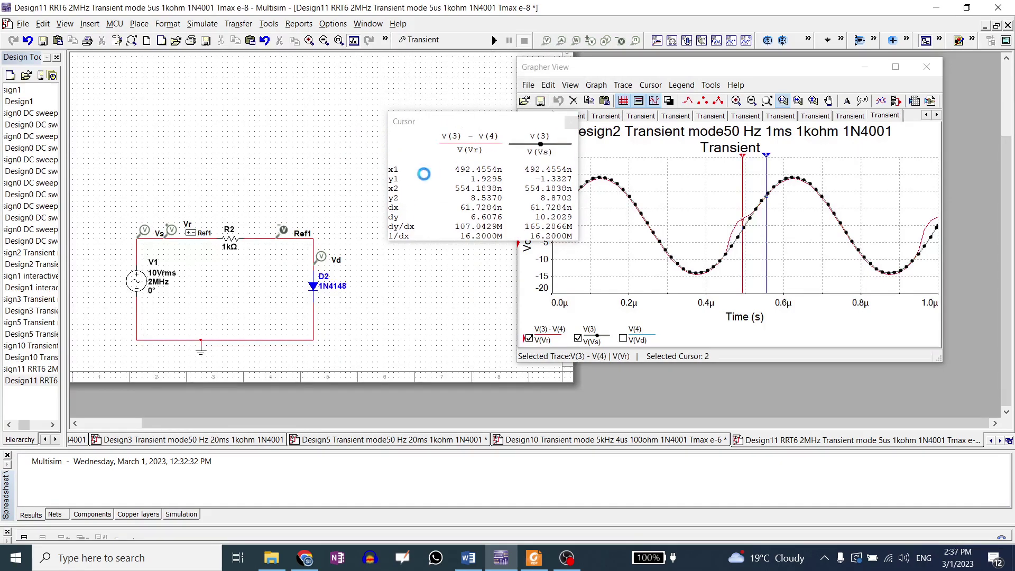
mouse_move(604, 233)
left_mouse_down()
mouse_move(702, 309)
mouse_move(693, 294)
left_mouse_up()
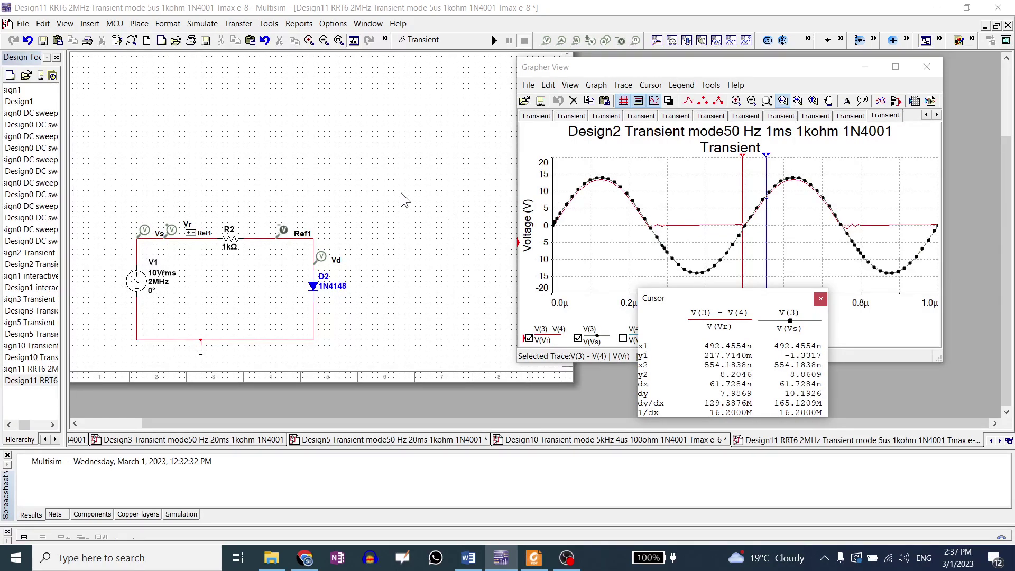
Replace diode D2 with the 1N5819G Schottky diode, rerun the transient analysis and move the cursor readout below the graph
double_click(313, 286)
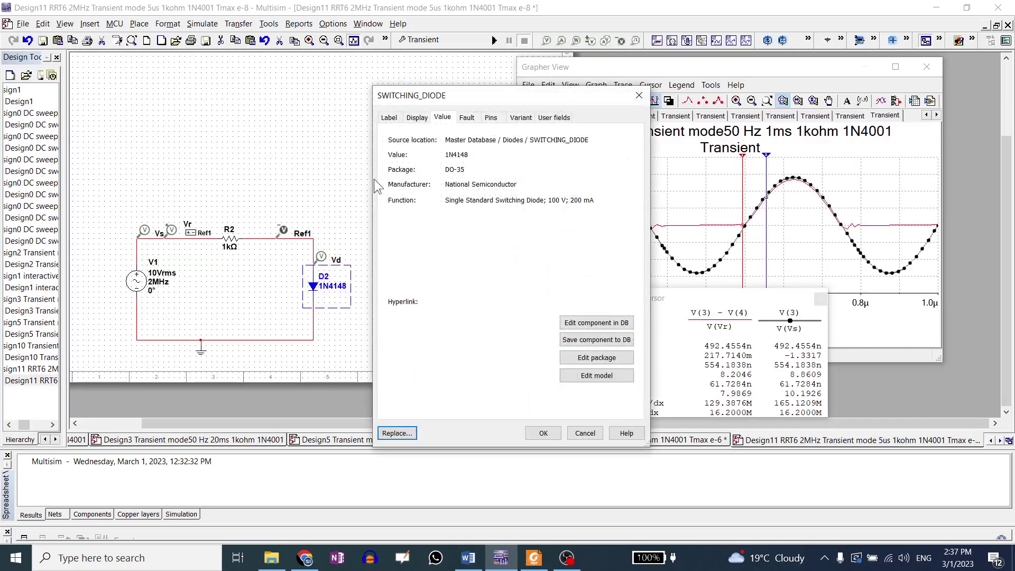
left_click(399, 433)
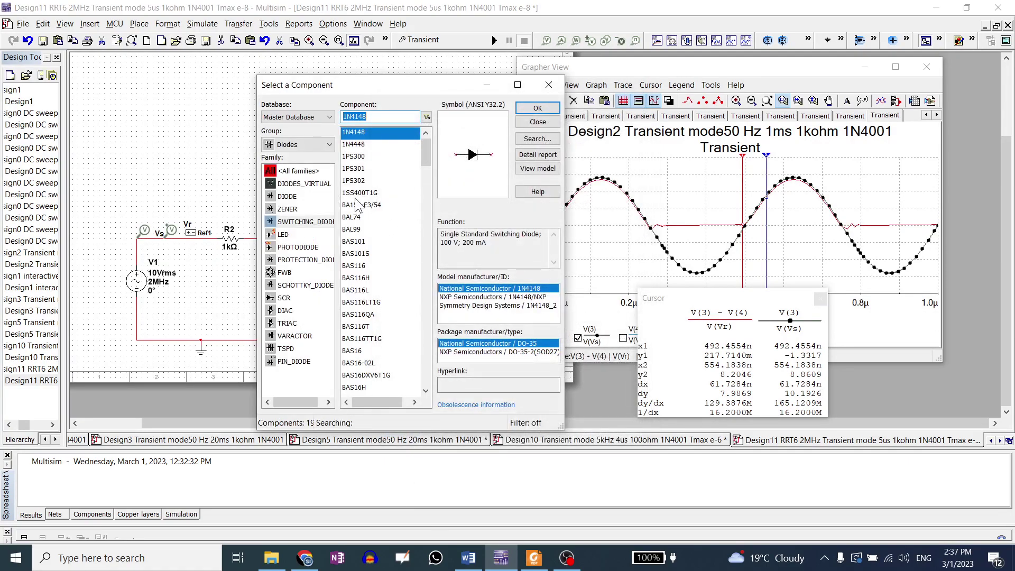
type("1N5819")
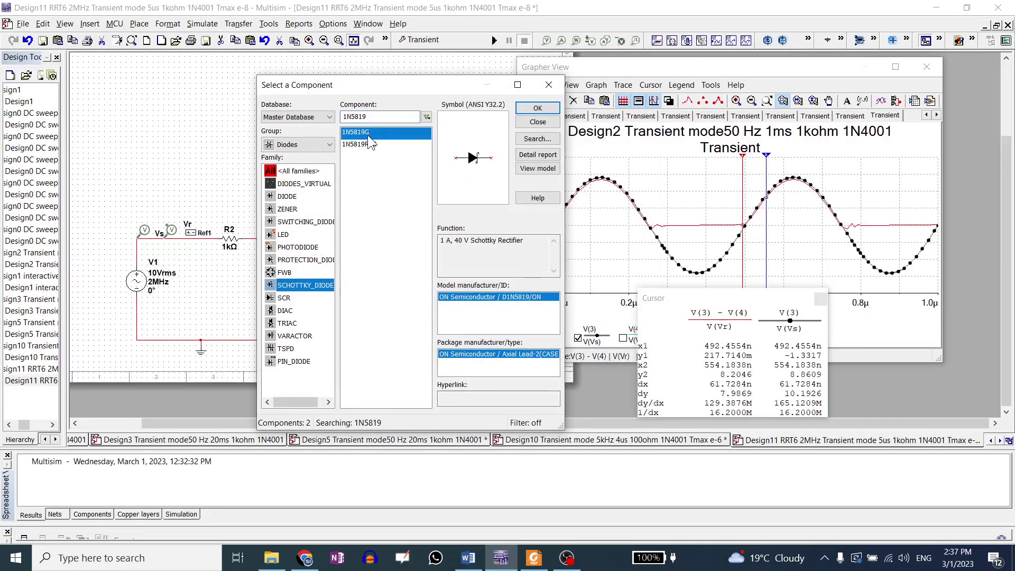
left_click(537, 108)
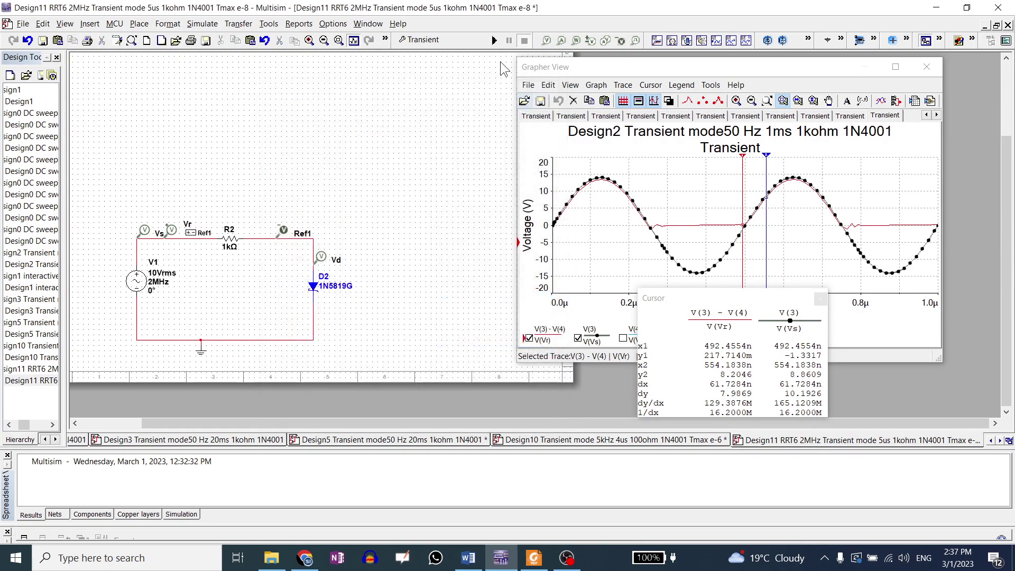
left_click(495, 41)
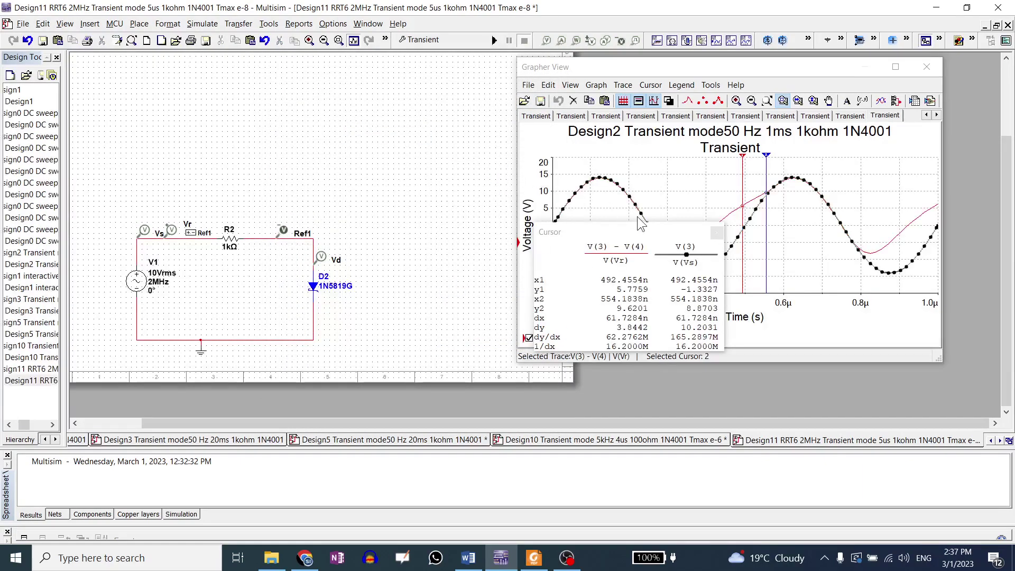
left_click_drag(645, 233, 666, 360)
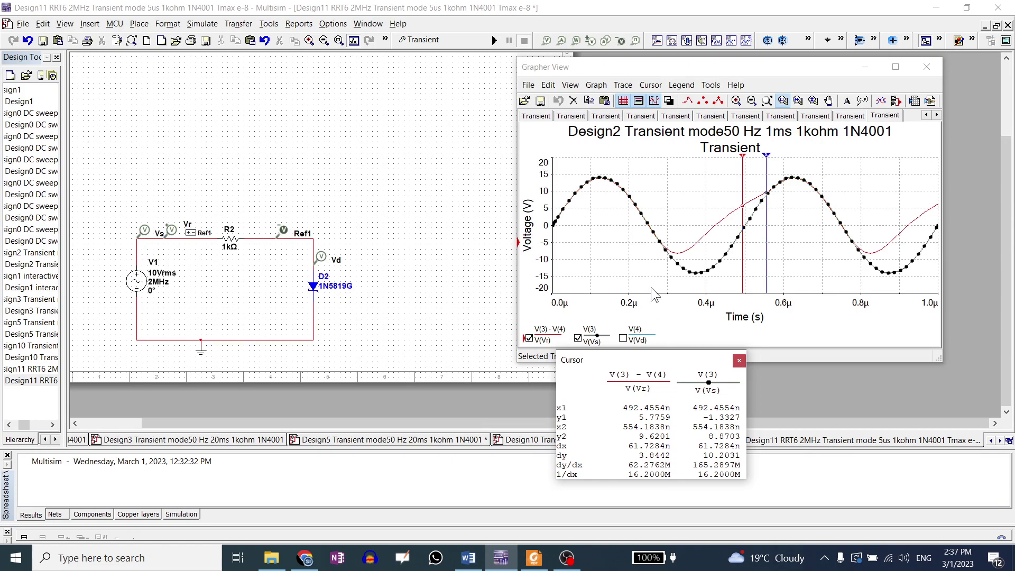
Replace diode D2 with the 1N5819RLG Schottky diode
double_click(319, 290)
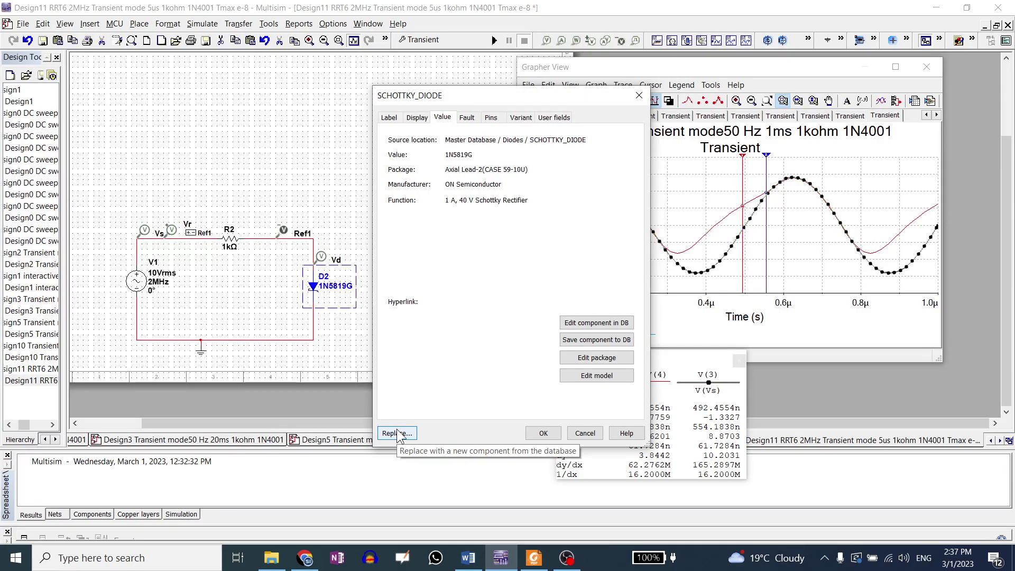
left_click(399, 435)
left_click(384, 145)
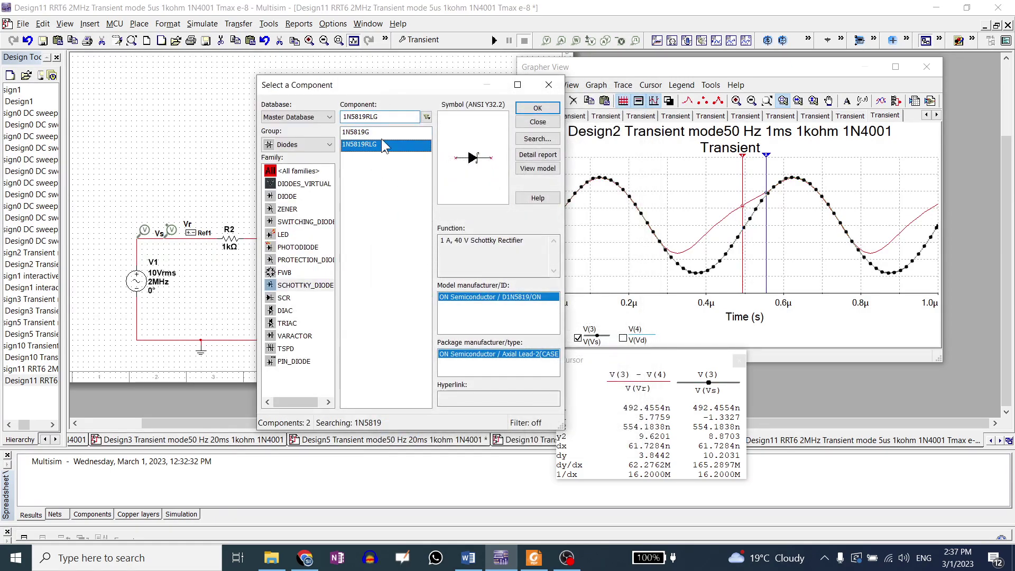
left_click(520, 110)
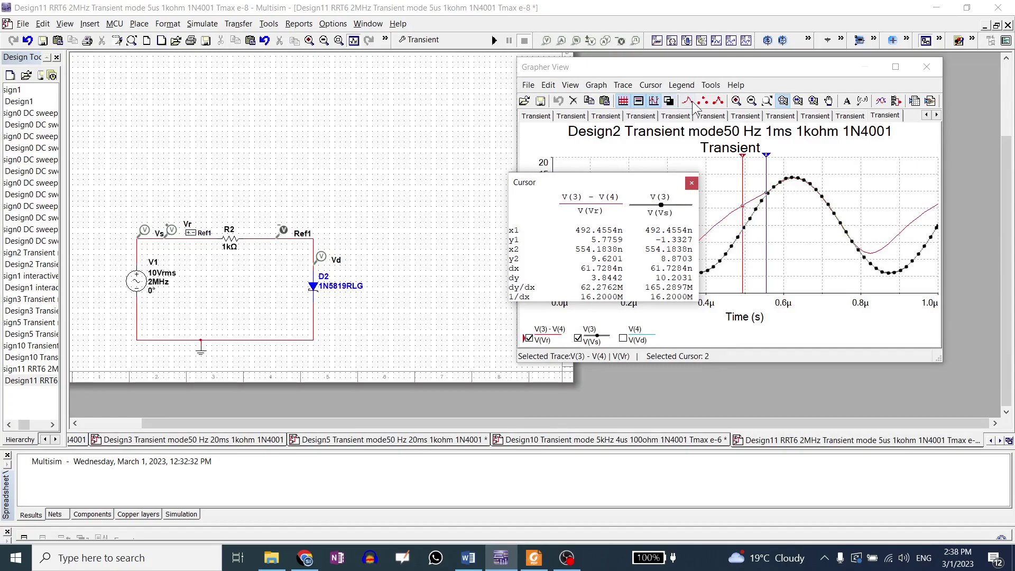
left_click(769, 101)
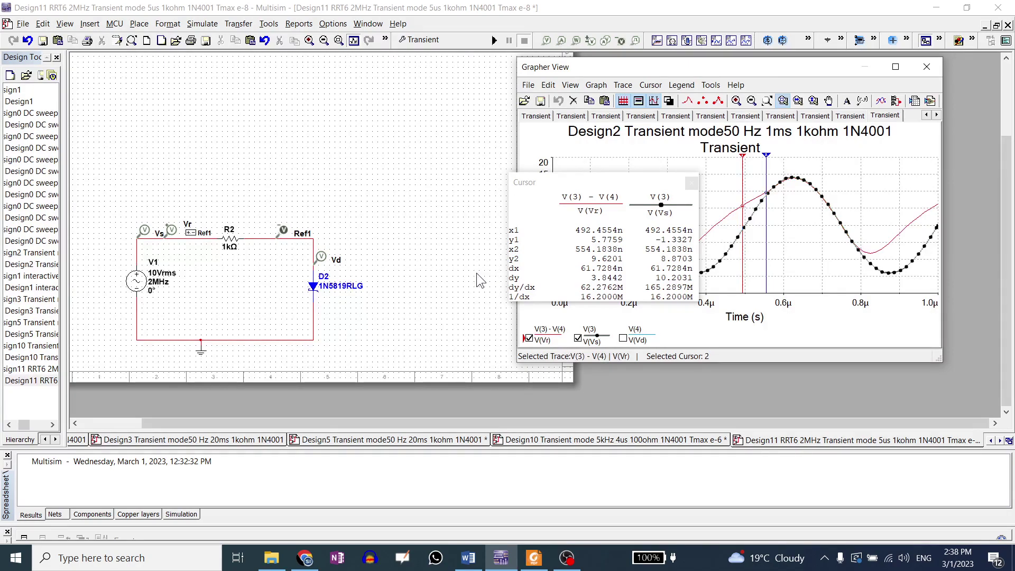
Switch to File Explorer and open "Design13 switching diode 1N4148 forward current Interactive mode 12Vdc 1kohm" from the lab2 - upload2 folder
left_click(271, 557)
scroll(270, 447, "down", 4)
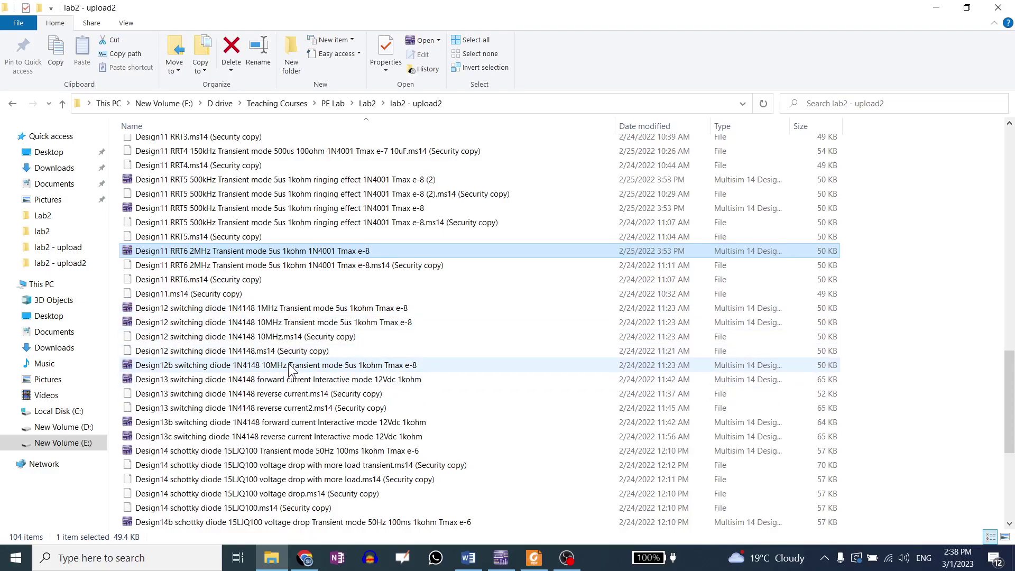
left_click(289, 442)
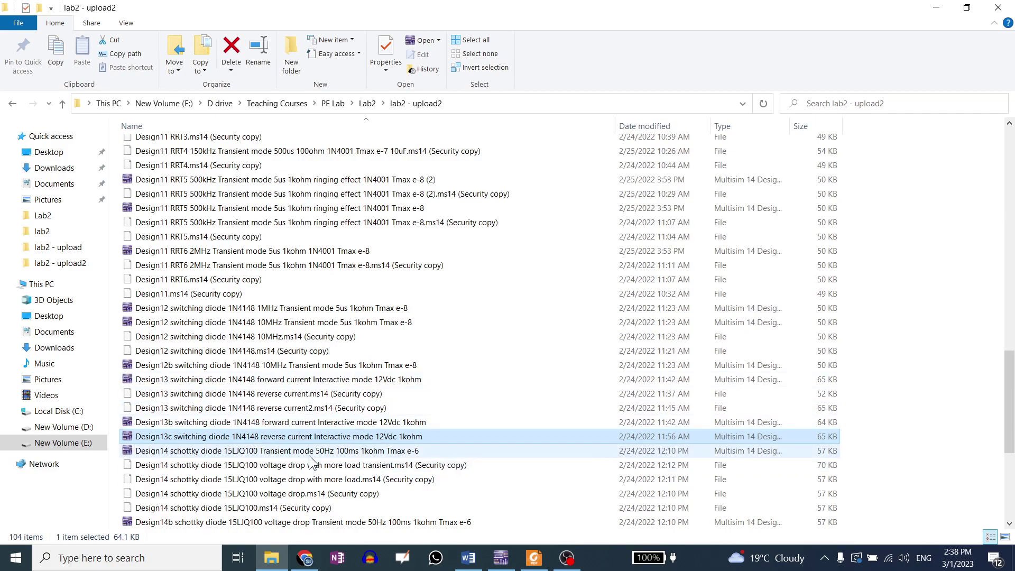
scroll(308, 455, "down", 1)
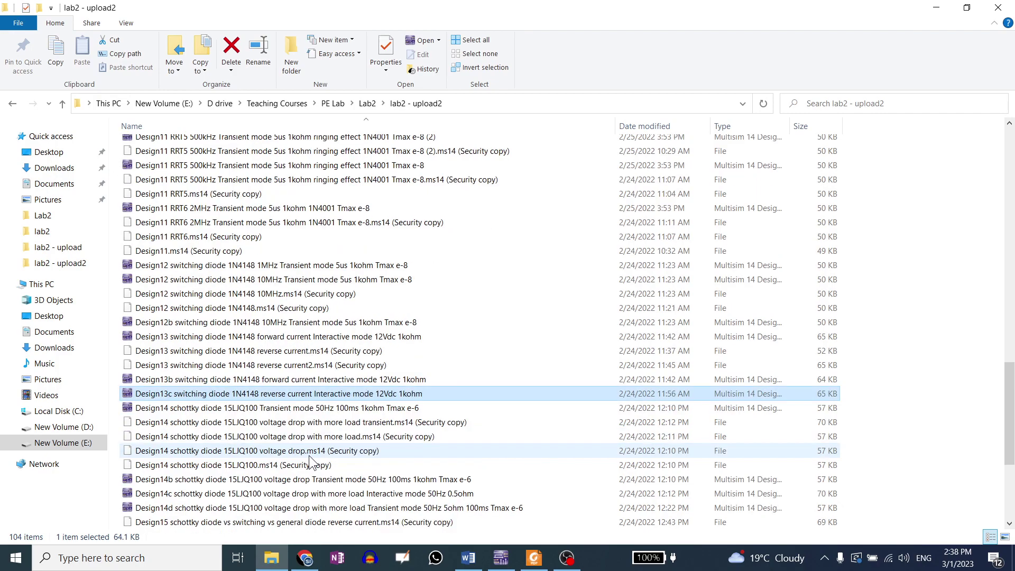
left_click(277, 327)
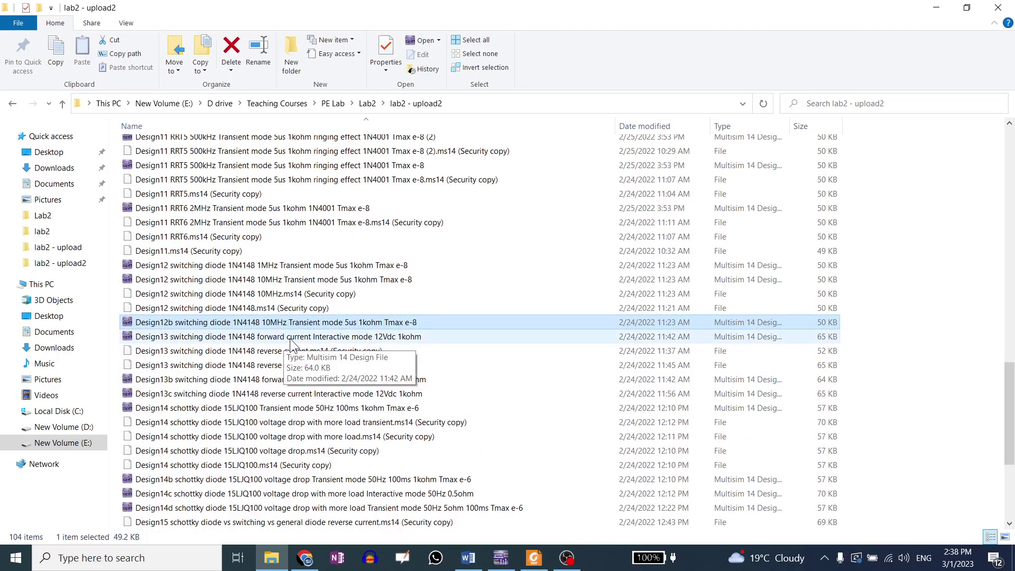
double_click(279, 337)
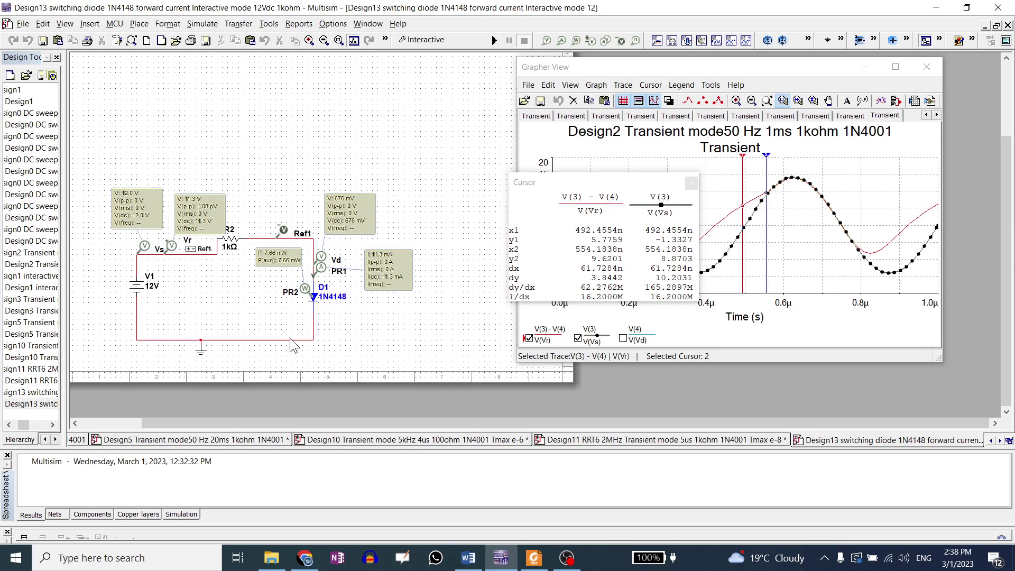
From the lab2 - upload2 folder, open the Design15a transient 50Hz 5ohm diode comparison and the Design15c forward voltage drop Vdc comparison
left_click(271, 558)
scroll(376, 421, "down", 5)
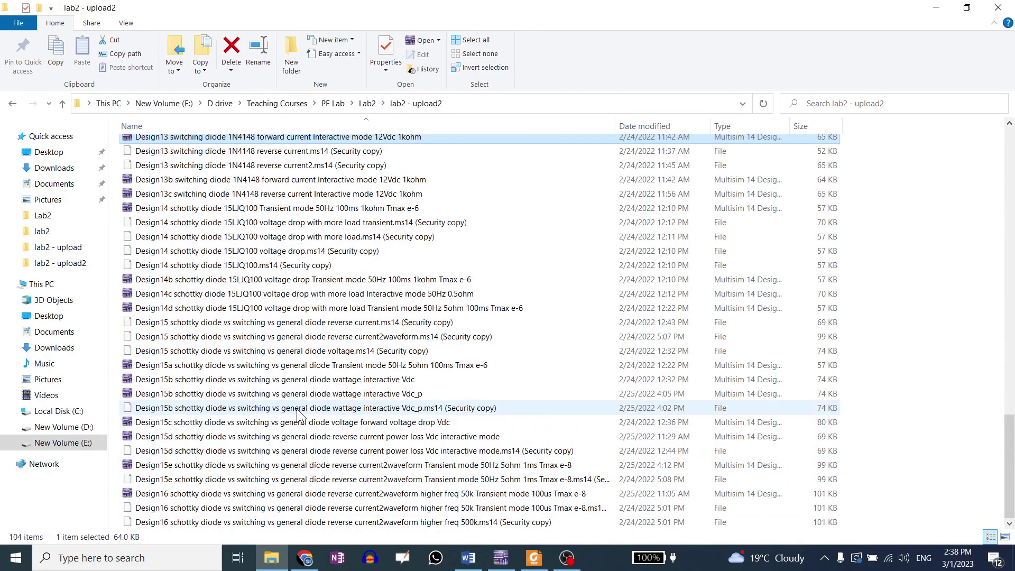
left_click(277, 423)
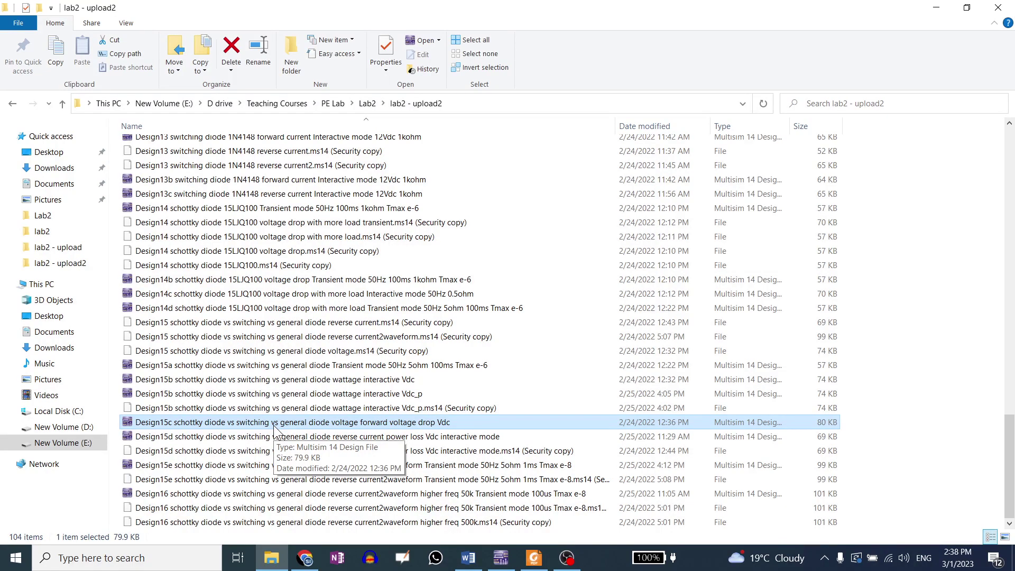
double_click(278, 370)
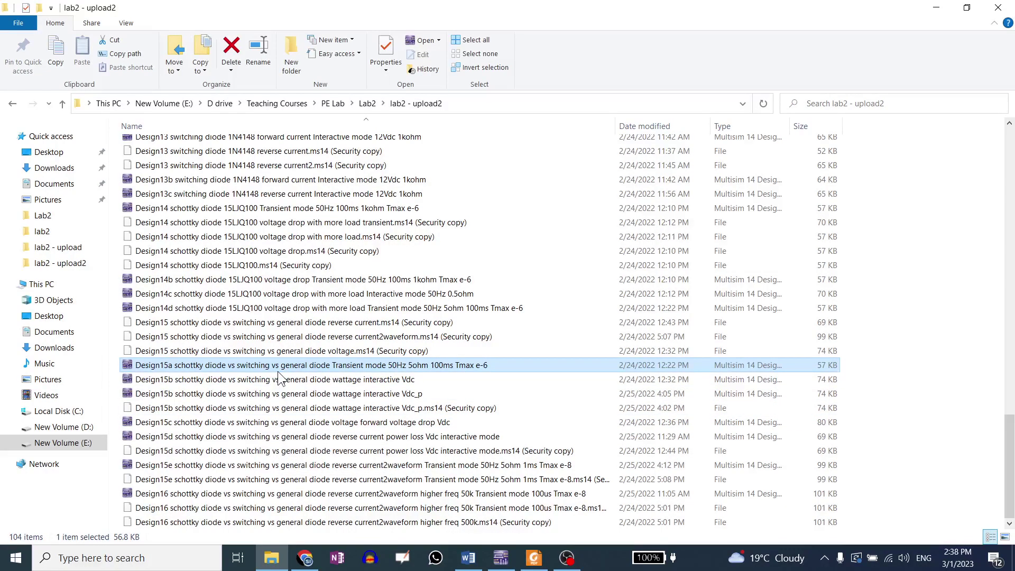
left_click(275, 554)
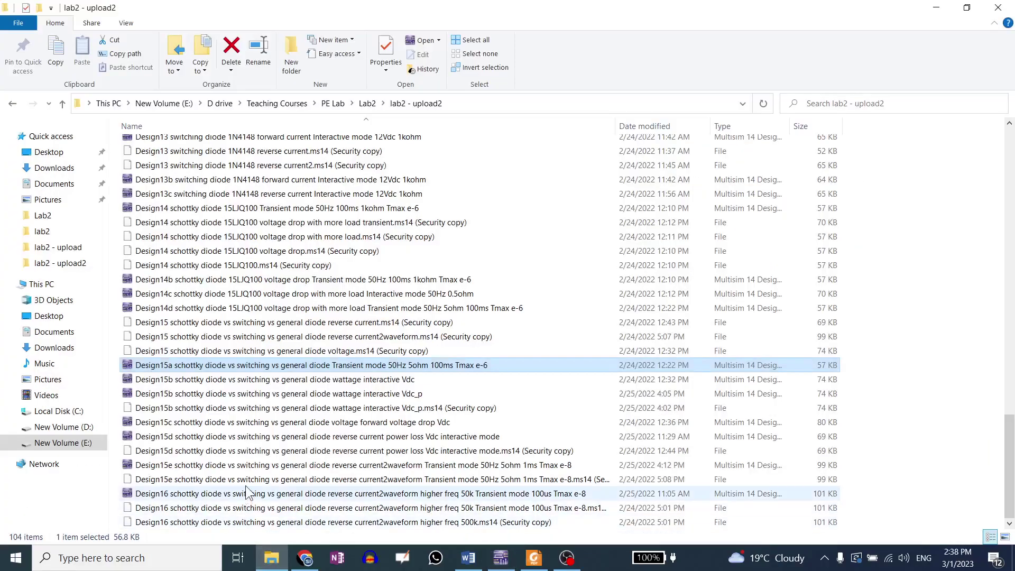
double_click(257, 422)
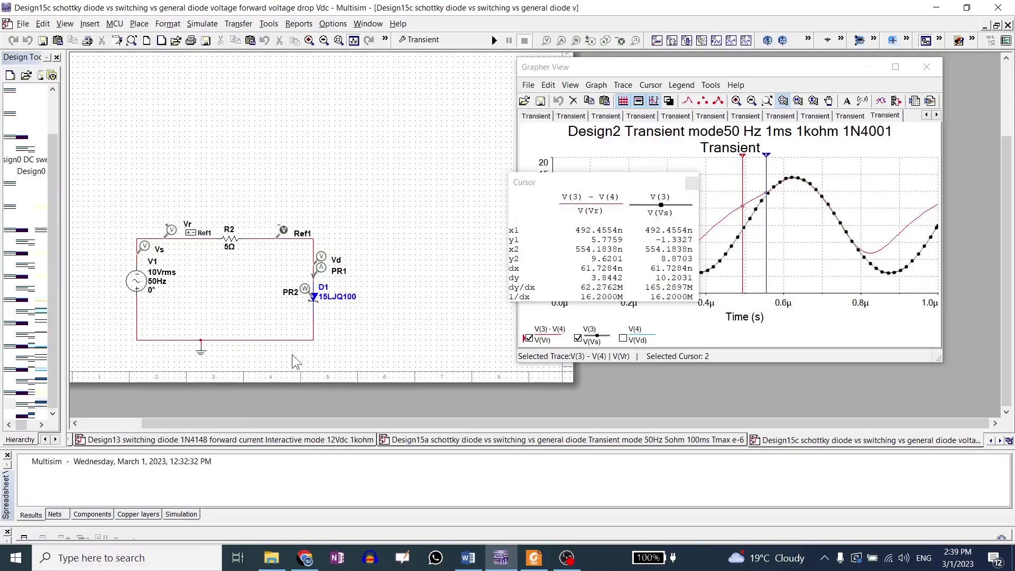
left_click_drag(385, 423, 290, 424)
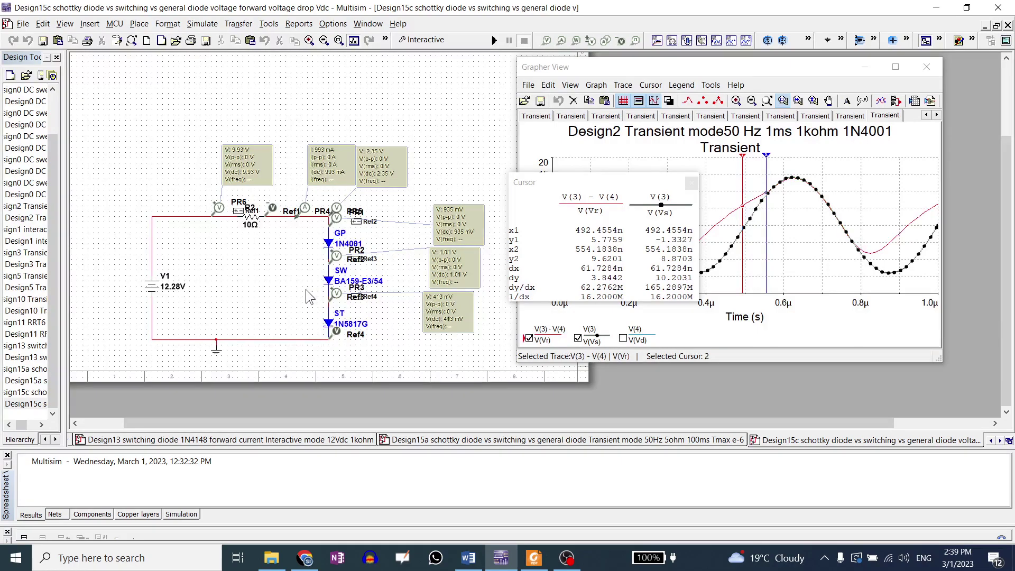
Close the cursor readout and the Grapher View to clear the workspace around the Design15c circuit
left_click_drag(578, 179, 673, 161)
left_click(791, 173)
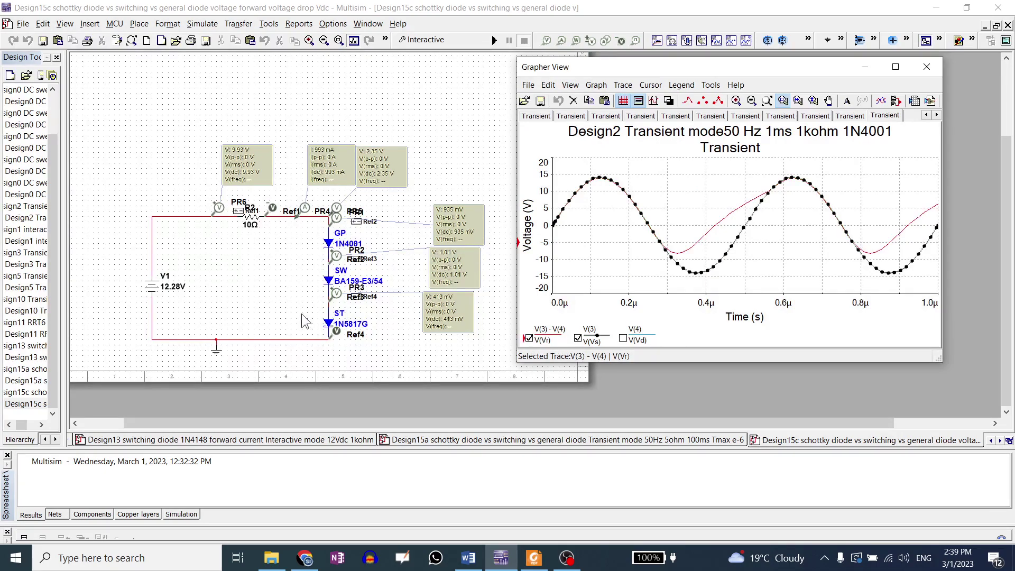
left_click(926, 67)
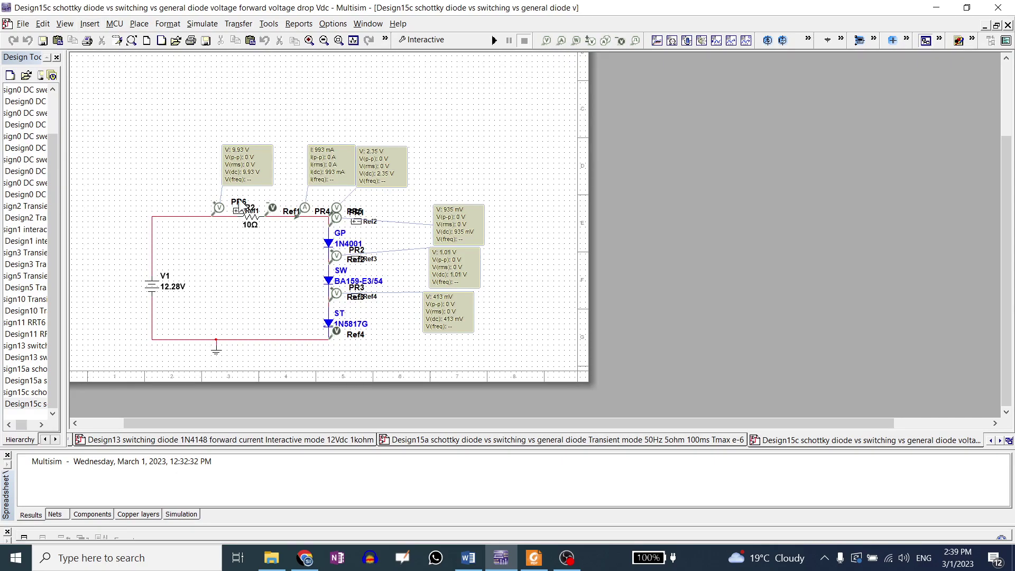
Set the voltage of DC source V1 to 10 V in the Design15c circuit
left_click(153, 287)
double_click(153, 287)
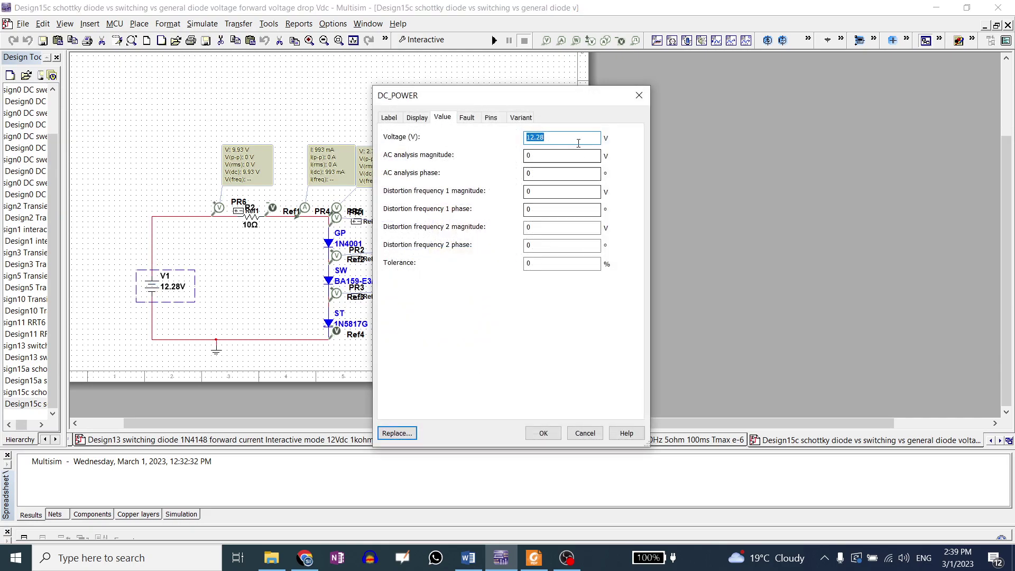
type("10")
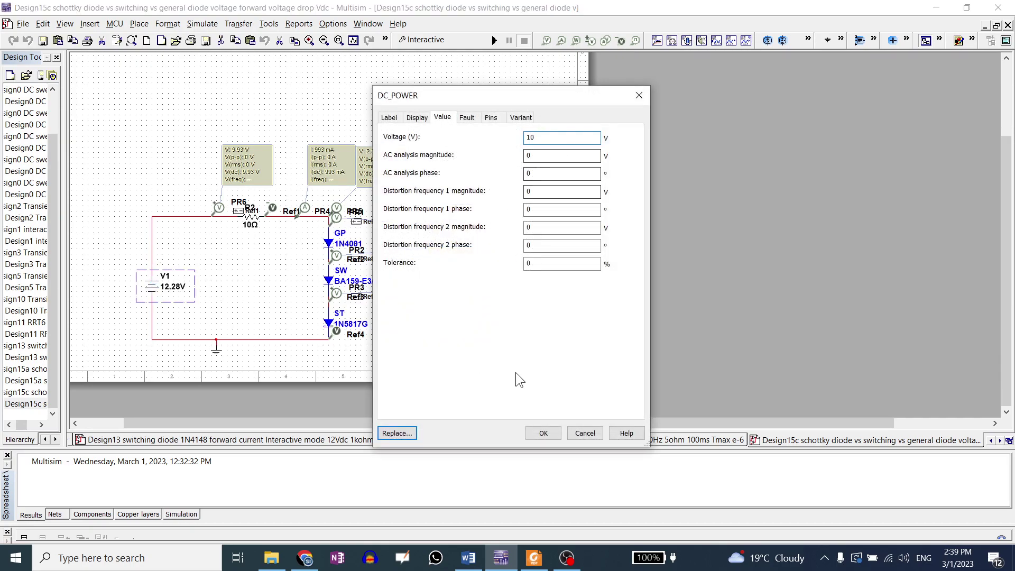
left_click(545, 431)
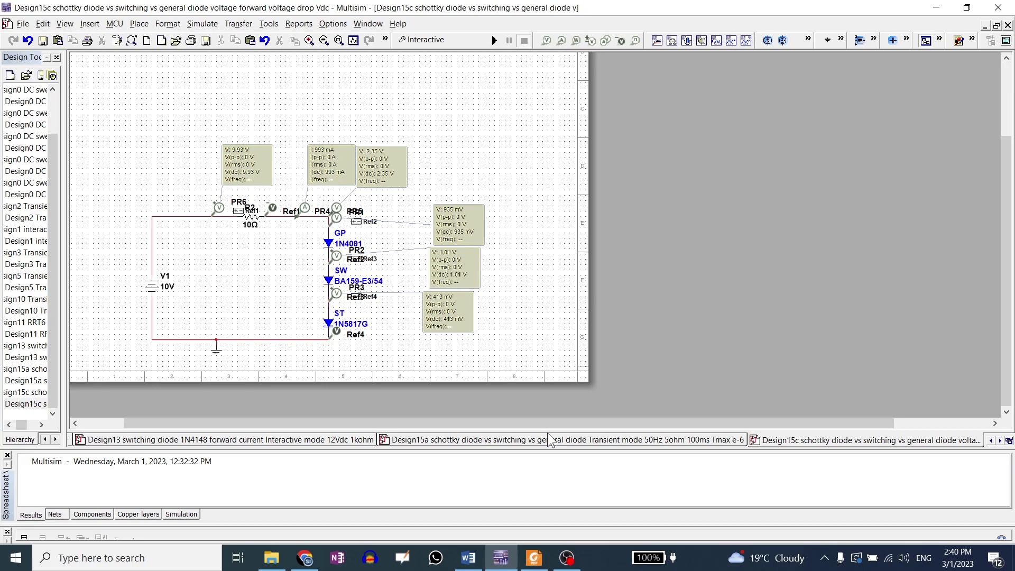
double_click(329, 241)
left_click(582, 431)
left_click(274, 254)
Switch to Foxit Reader, examine the forward voltage at 1.0 A in the 1N5817 datasheet, and bring up the 1N4001-1N4007 datasheet
left_click(533, 558)
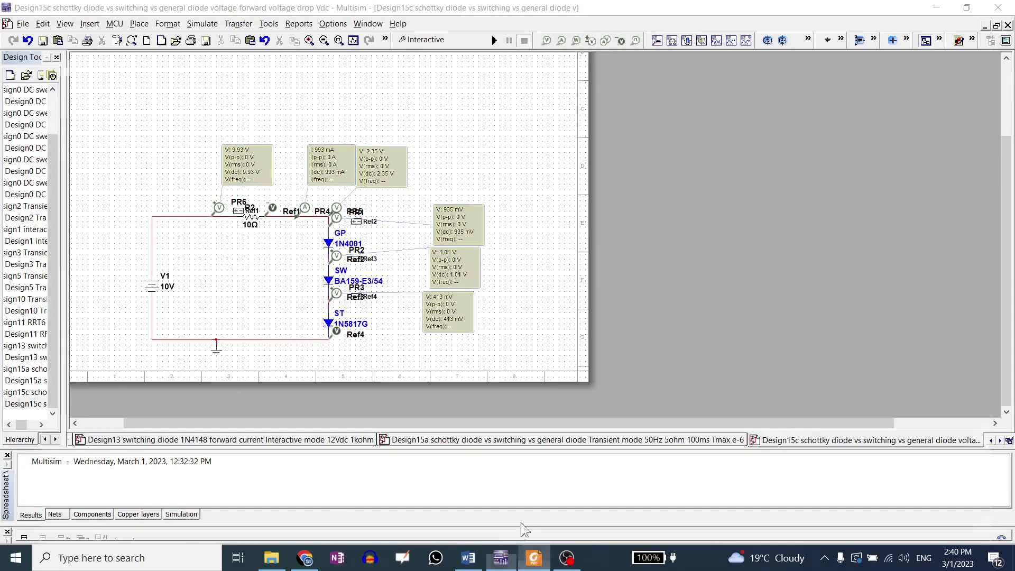
scroll(547, 307, "down", 3)
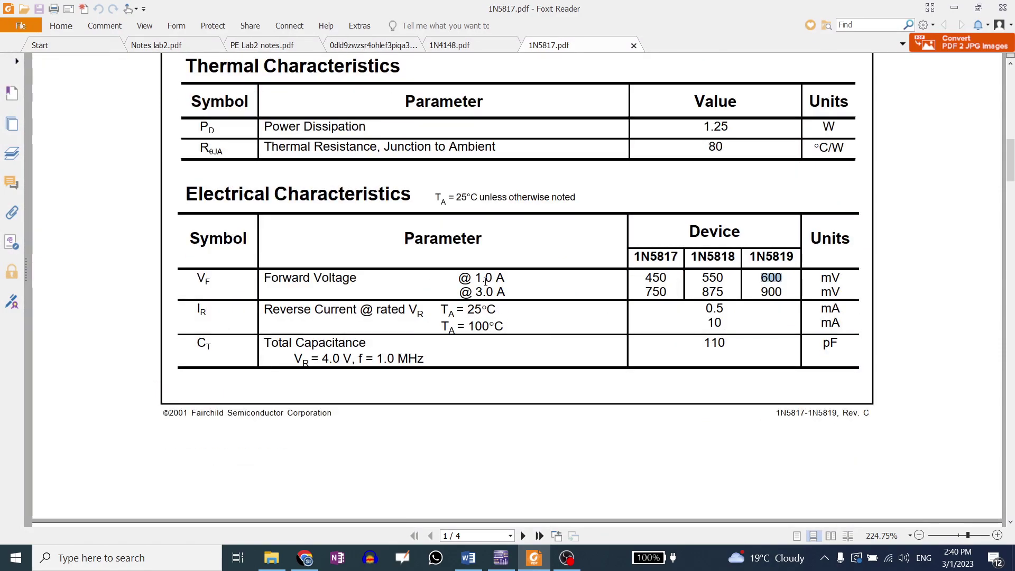
left_click_drag(460, 276, 512, 275)
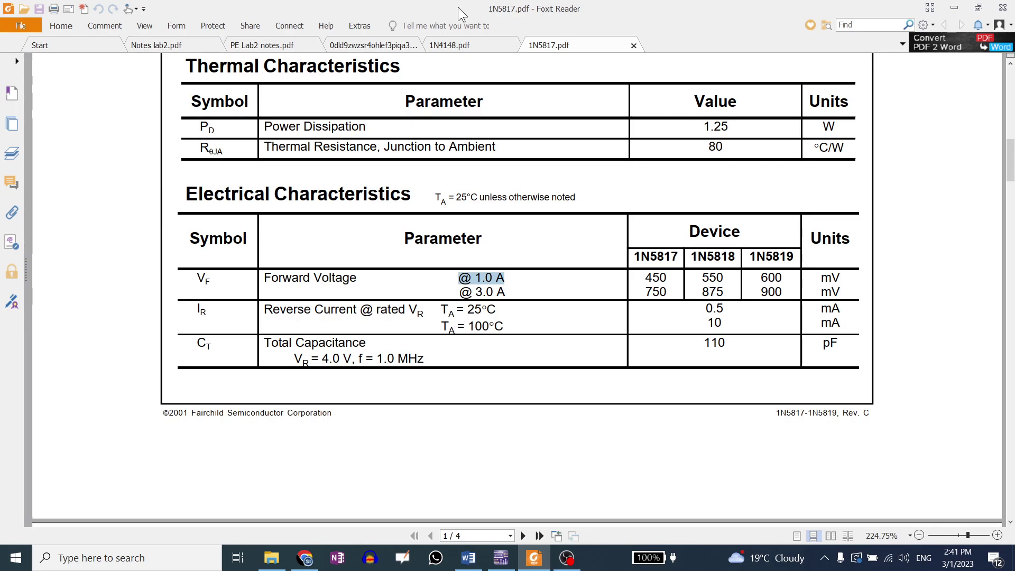
left_click(450, 47)
left_click(372, 46)
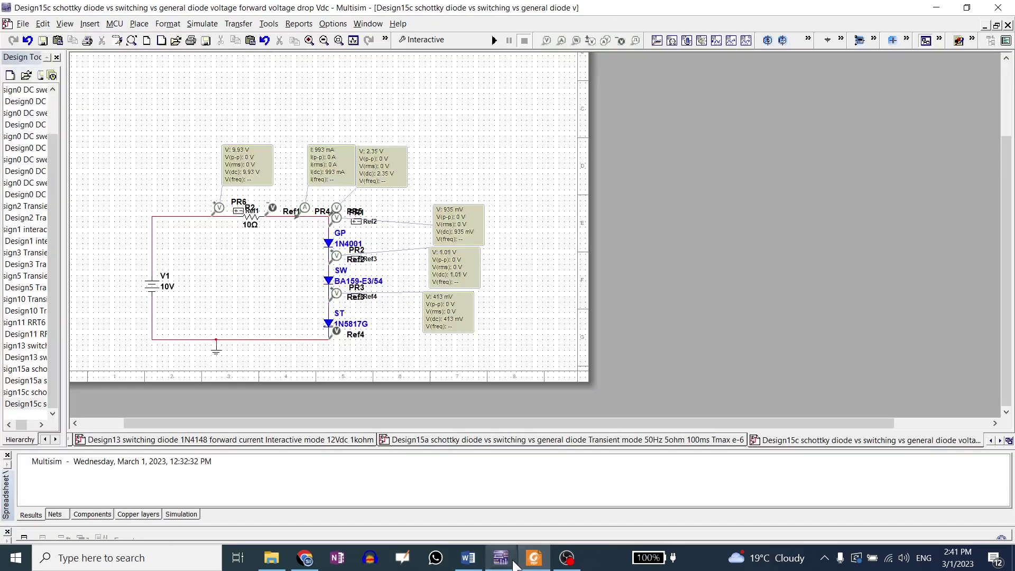
Switch back to Multisim, run the interactive simulation of the Design15c circuit with the 10 V source, and stop it
left_click(500, 557)
left_click(248, 222)
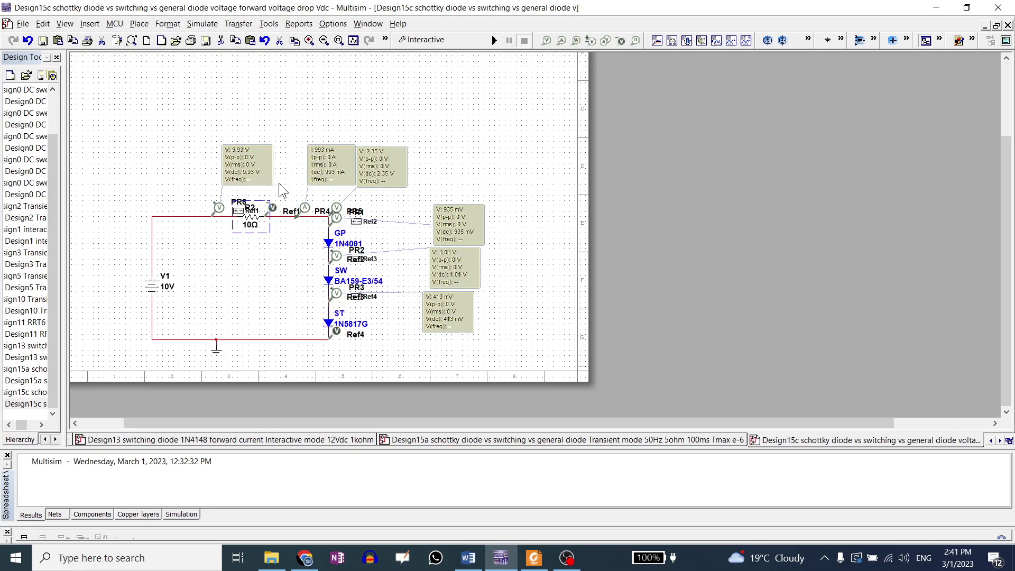
left_click(494, 40)
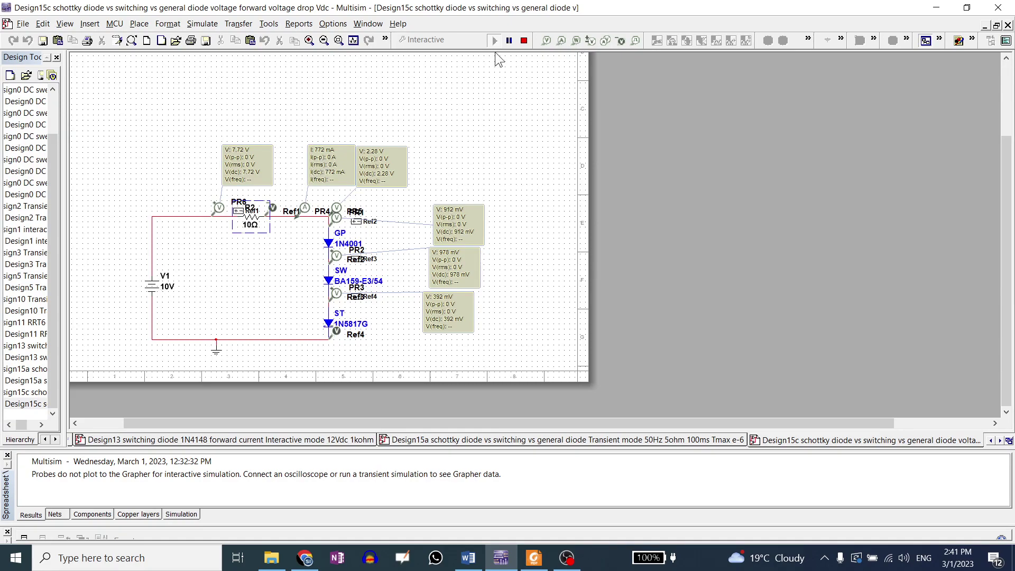
left_click(524, 41)
Set DC source V1 to 12 V, run the interactive simulation to read the diode voltage probes, and stop it
double_click(151, 287)
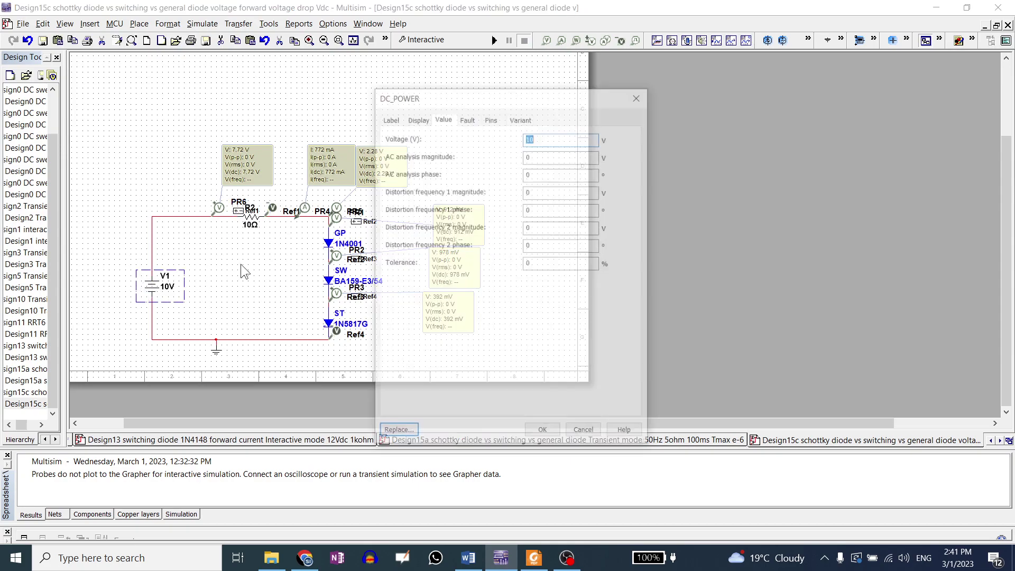
type("12")
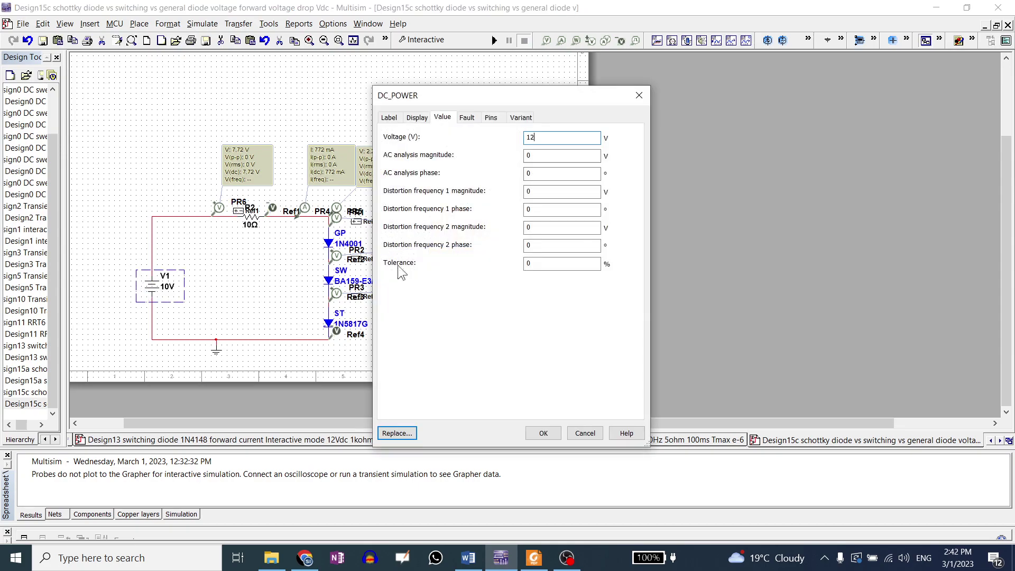
left_click(542, 433)
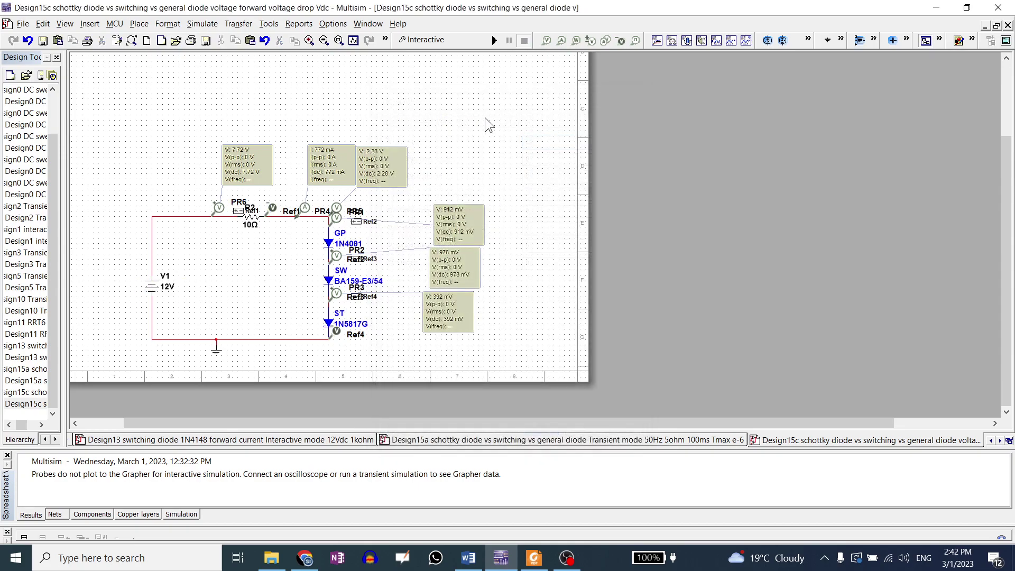
left_click(496, 44)
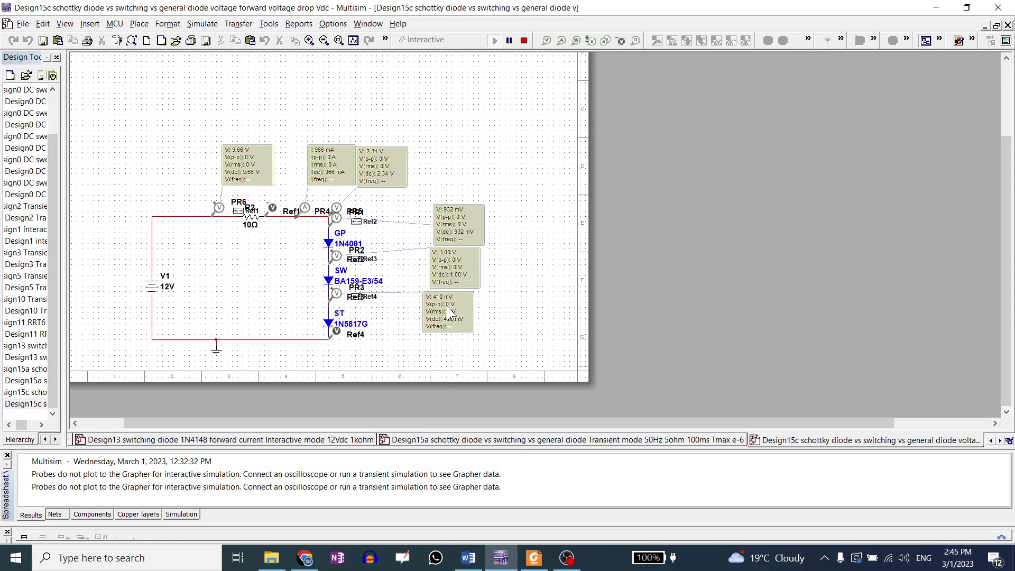
left_click(523, 41)
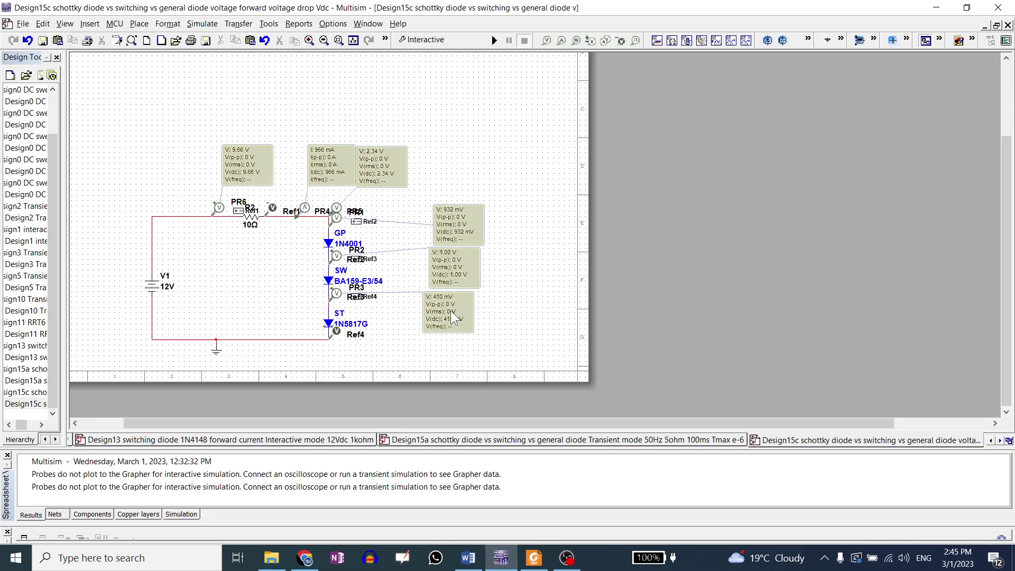
left_click(451, 313)
left_click(503, 267)
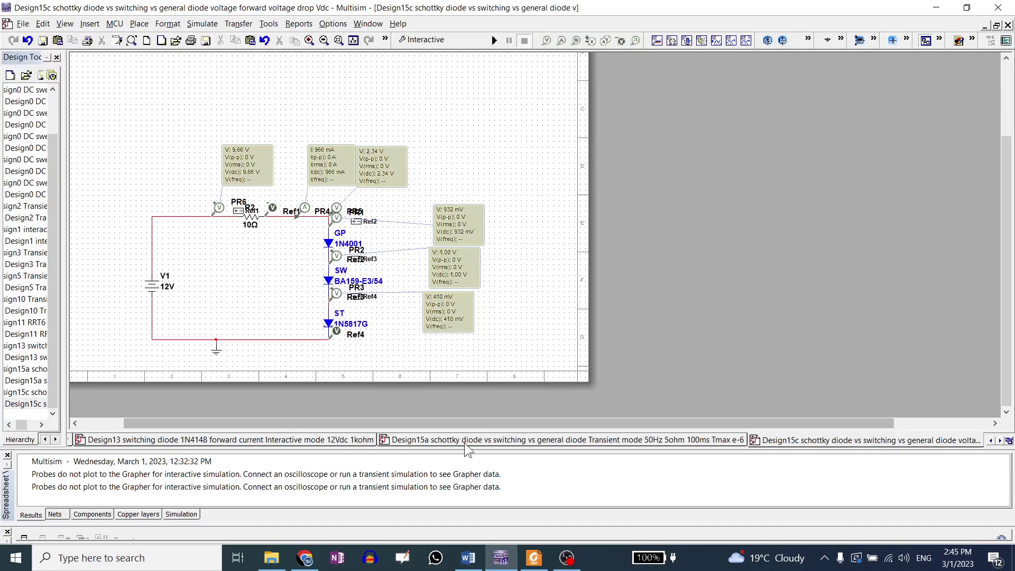
Switch to File Explorer and open the Design15d reverse current power loss Vdc interactive mode comparison from the lab2 - upload2 folder
left_click(284, 563)
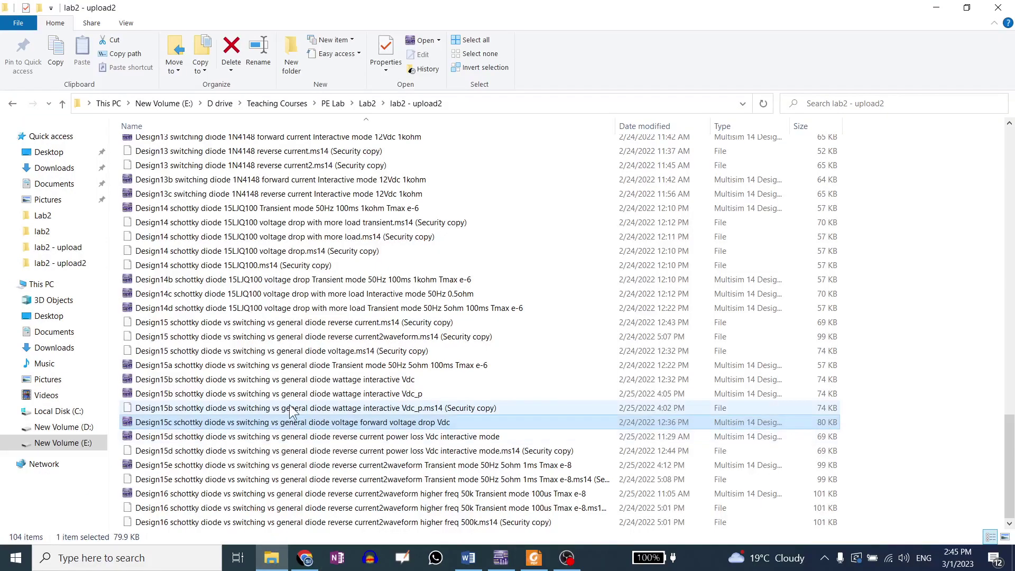
double_click(315, 436)
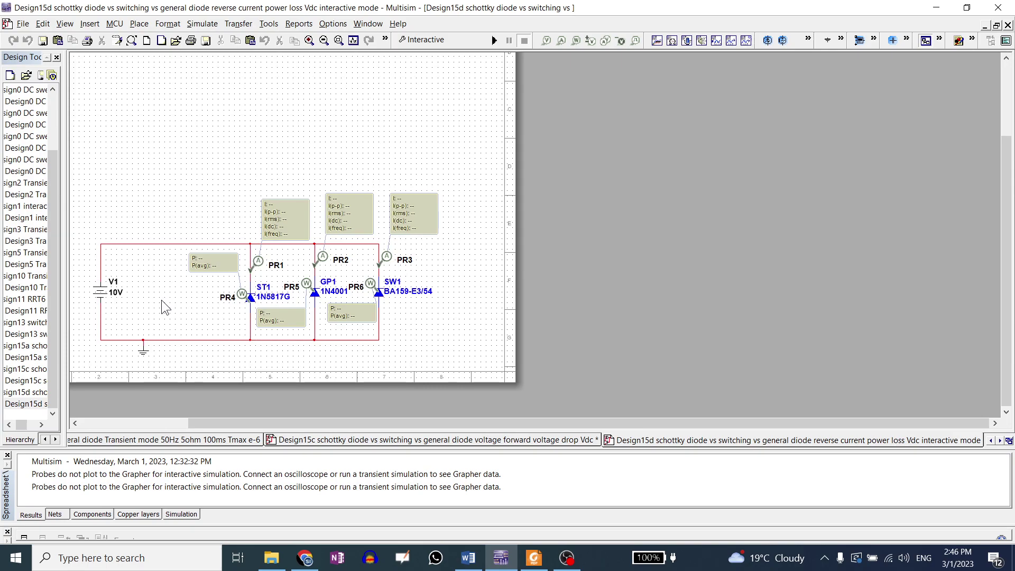
Switch to Foxit Reader and examine the reverse current at rated VR in the 1N4001-1N4007 electrical characteristics
left_click(533, 558)
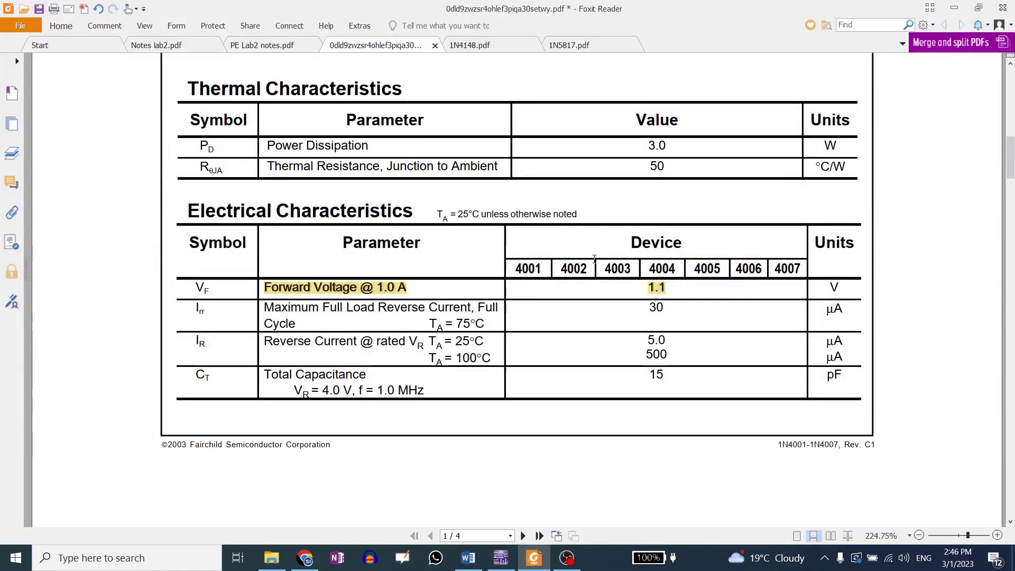
scroll(448, 351, "up", 2)
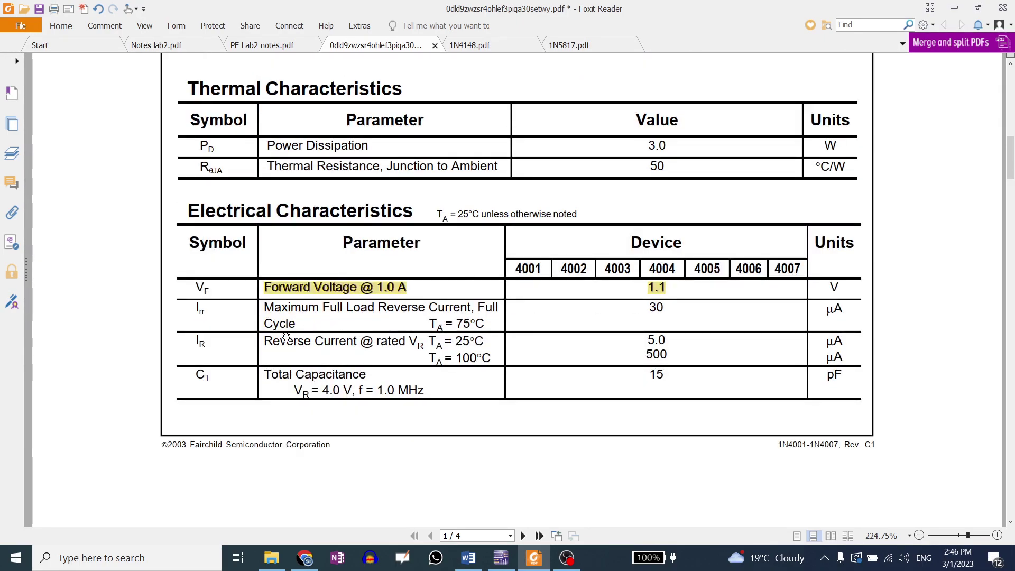
left_click_drag(264, 341, 339, 344)
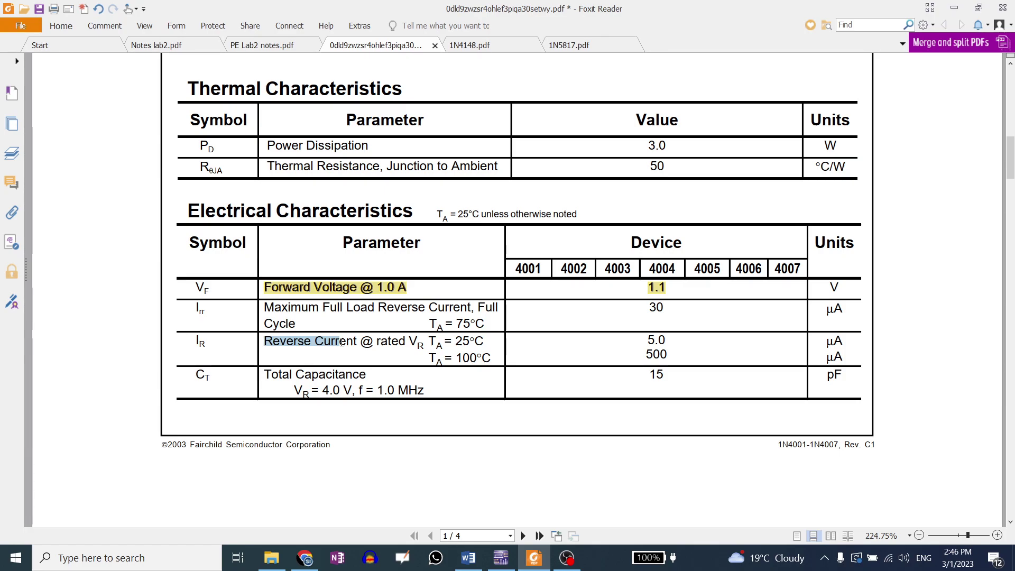
left_click_drag(342, 341, 677, 344)
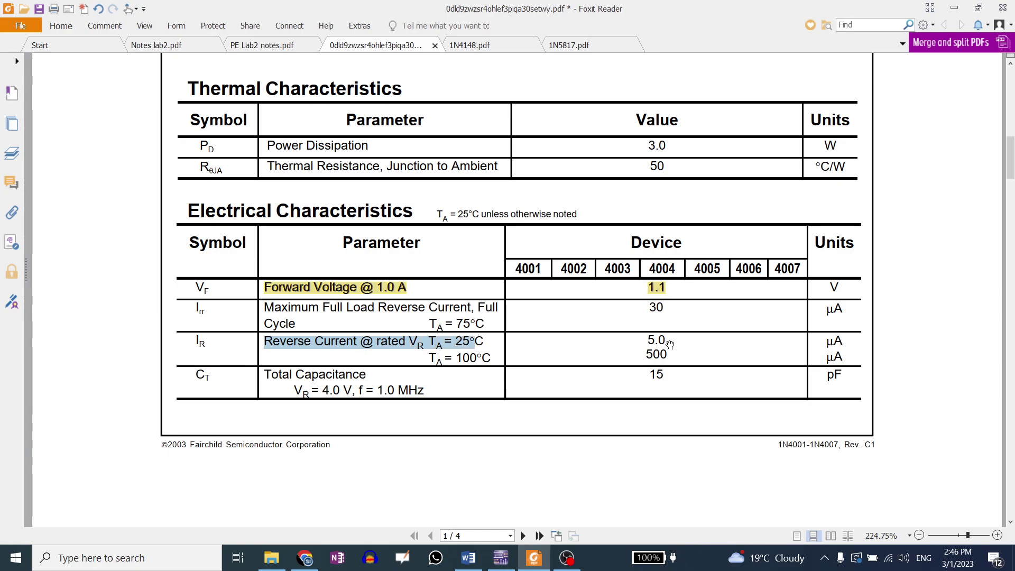
left_click(644, 349)
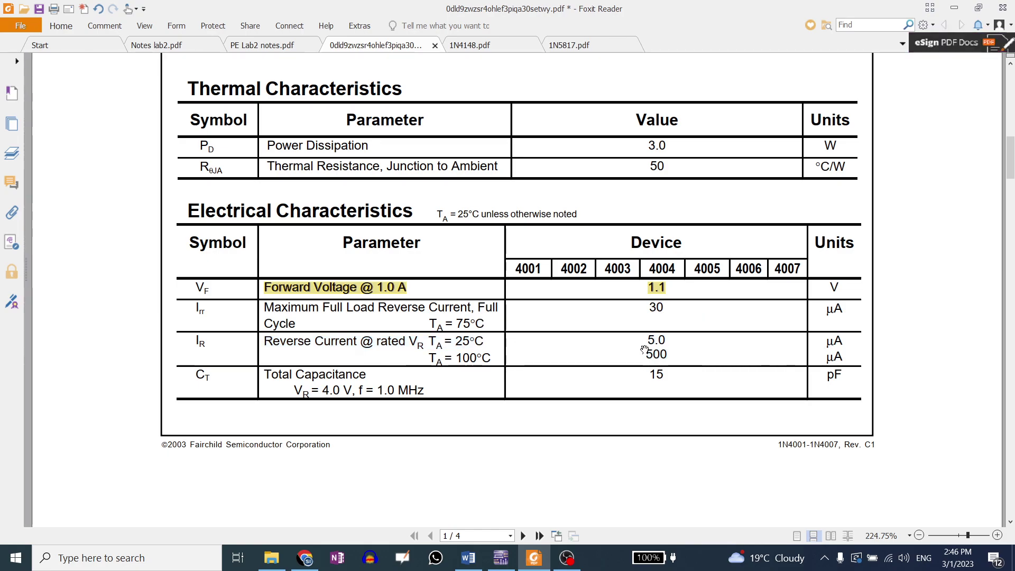
left_click_drag(643, 349, 823, 344)
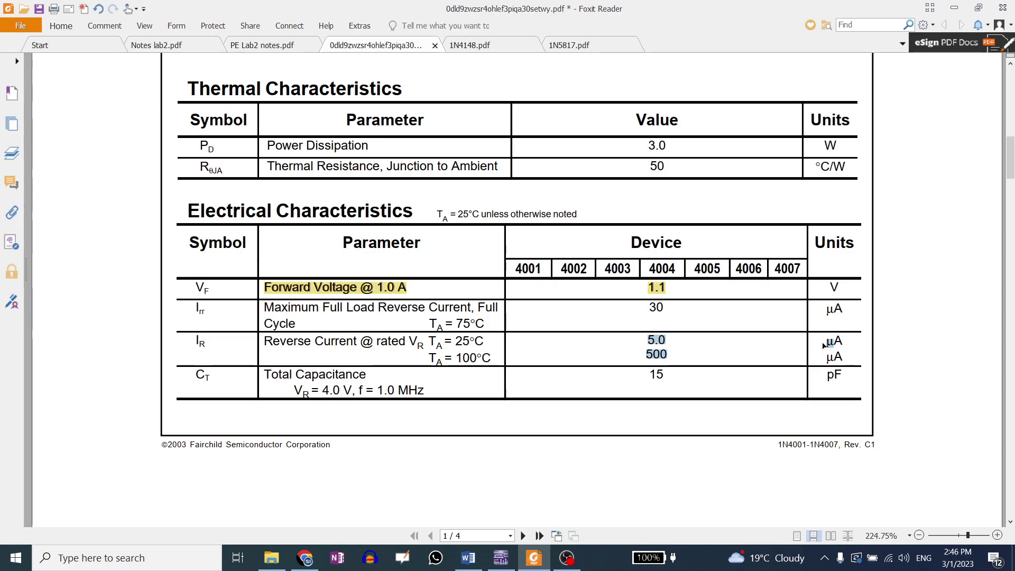
left_click_drag(823, 344, 852, 344)
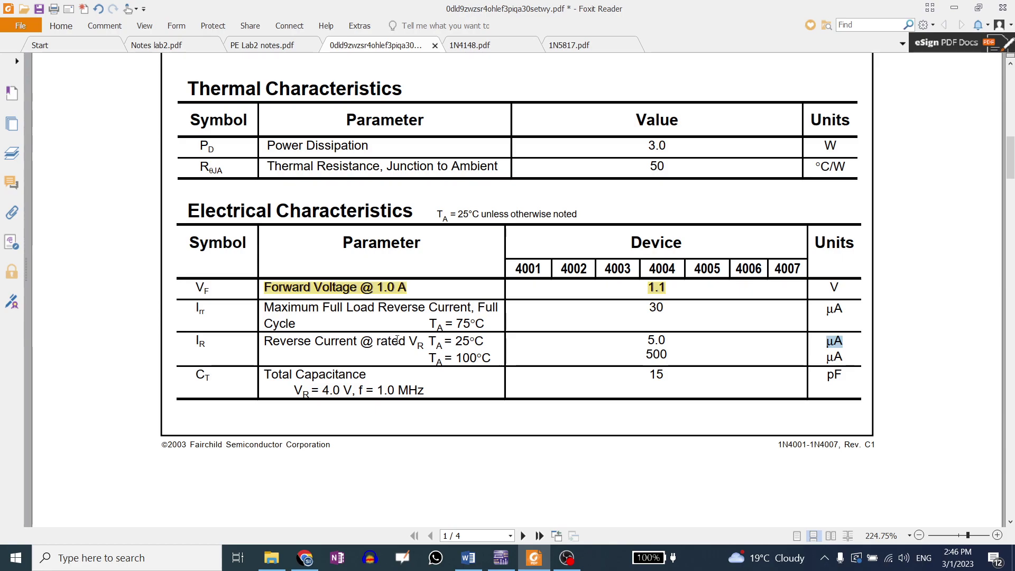
left_click(424, 346)
double_click(424, 345)
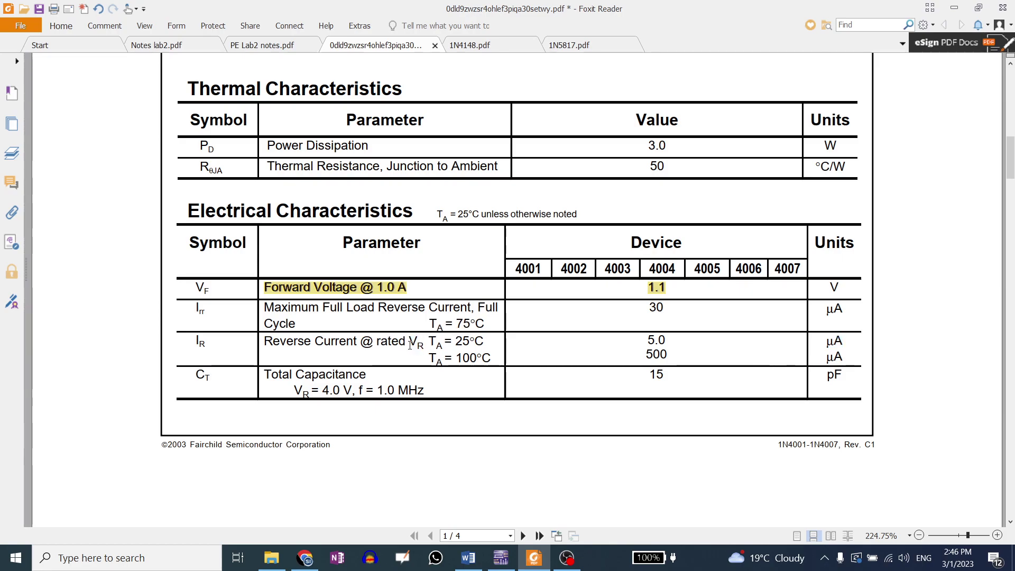
left_click(423, 346)
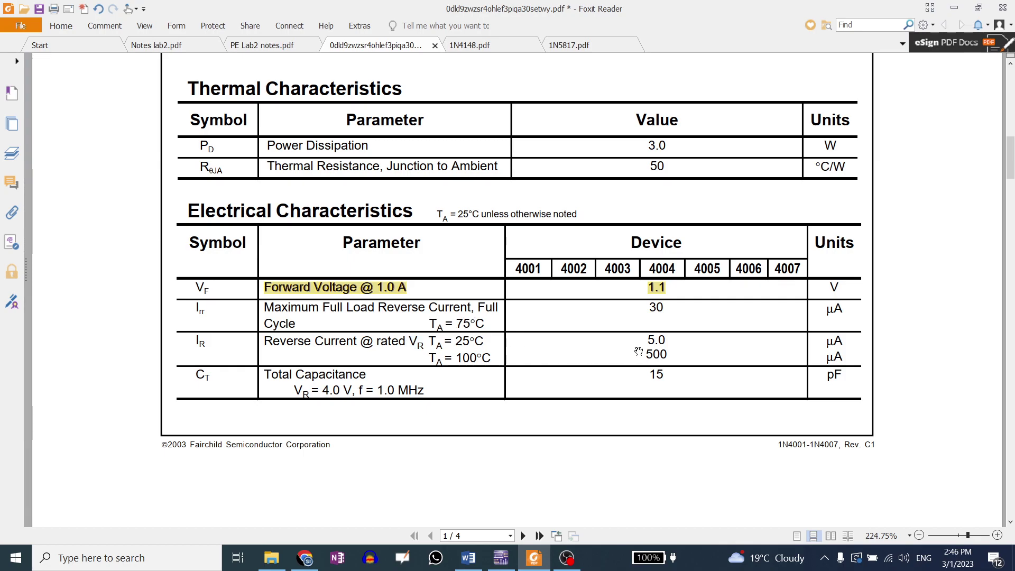
Return to Multisim and run the interactive simulation of the Design15d reverse current circuit
left_click(500, 558)
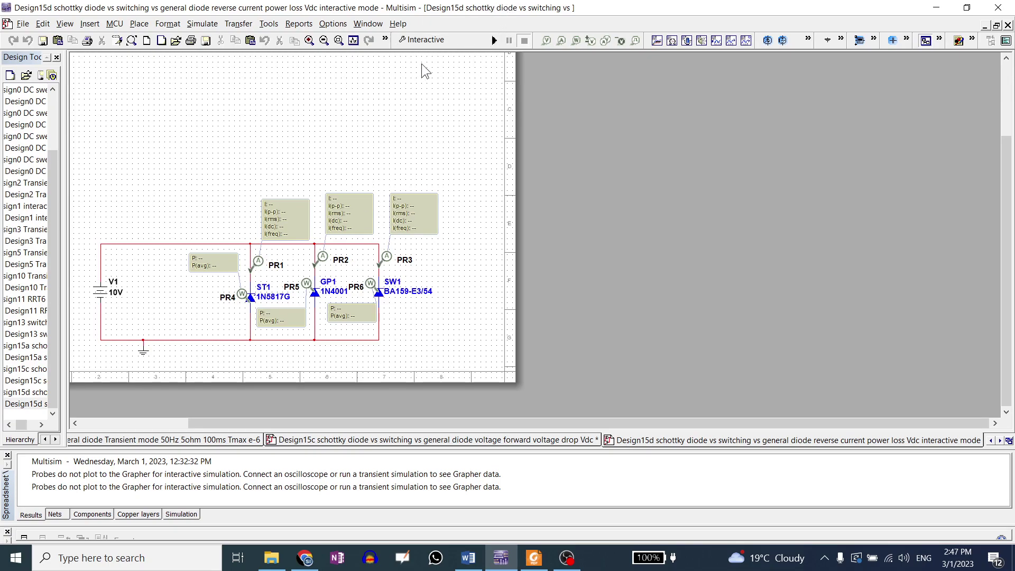
left_click(484, 39)
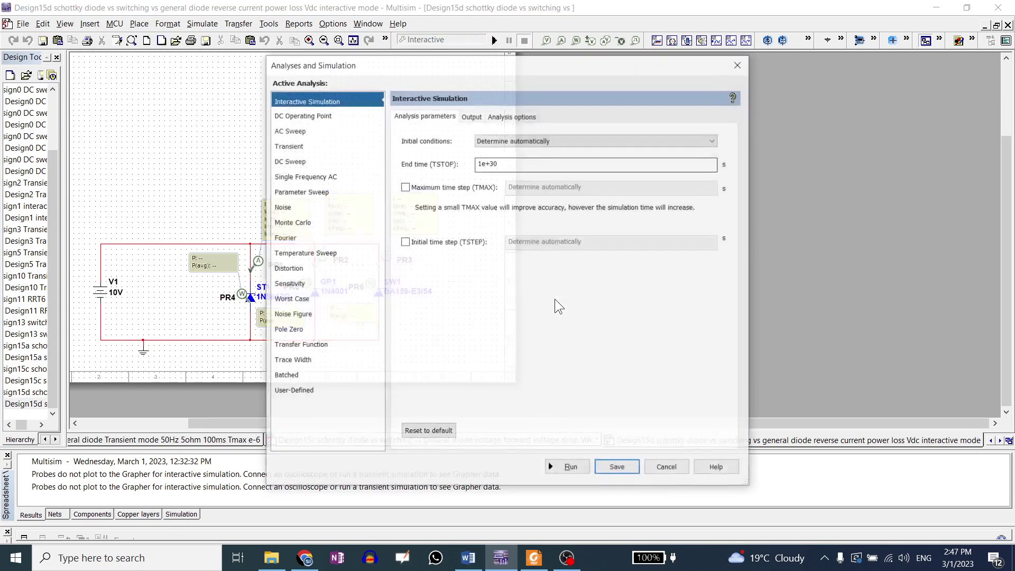
left_click(629, 465)
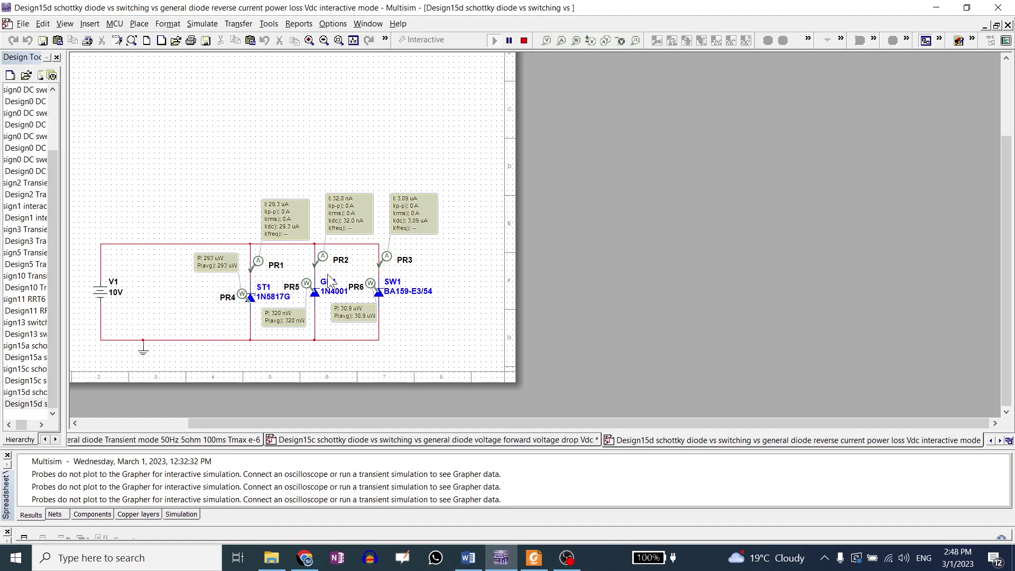
Compare the reverse current probe readings of the general-purpose, Schottky and switching diodes
left_click(344, 218)
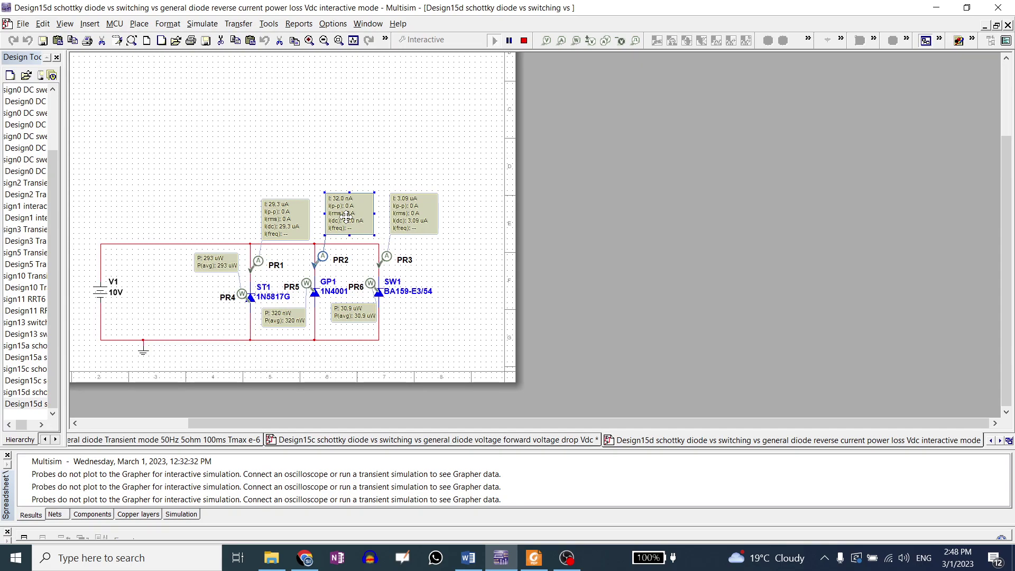
left_click(284, 224)
left_click(329, 225)
left_click(285, 224)
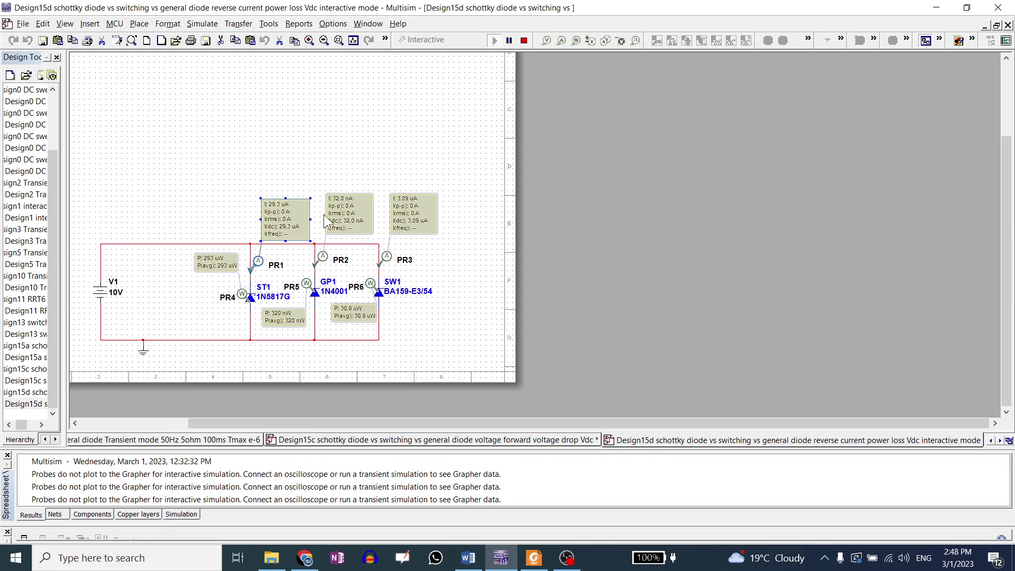
left_click(408, 214)
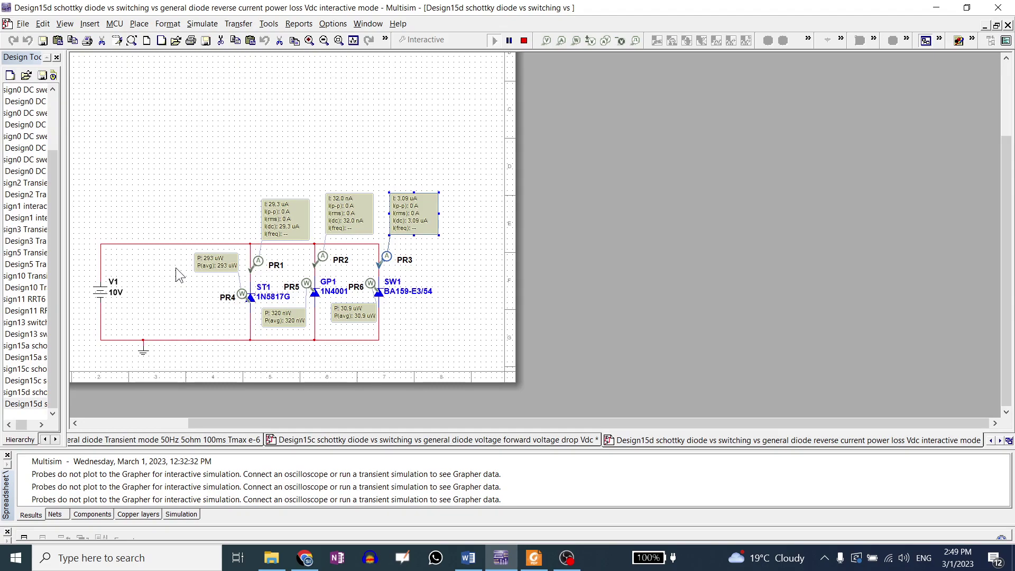
Switch to File Explorer and open the Design16 higher freq 50k Transient mode 100us Tmax e-8 comparison from the lab2 - upload2 folder
left_click(271, 557)
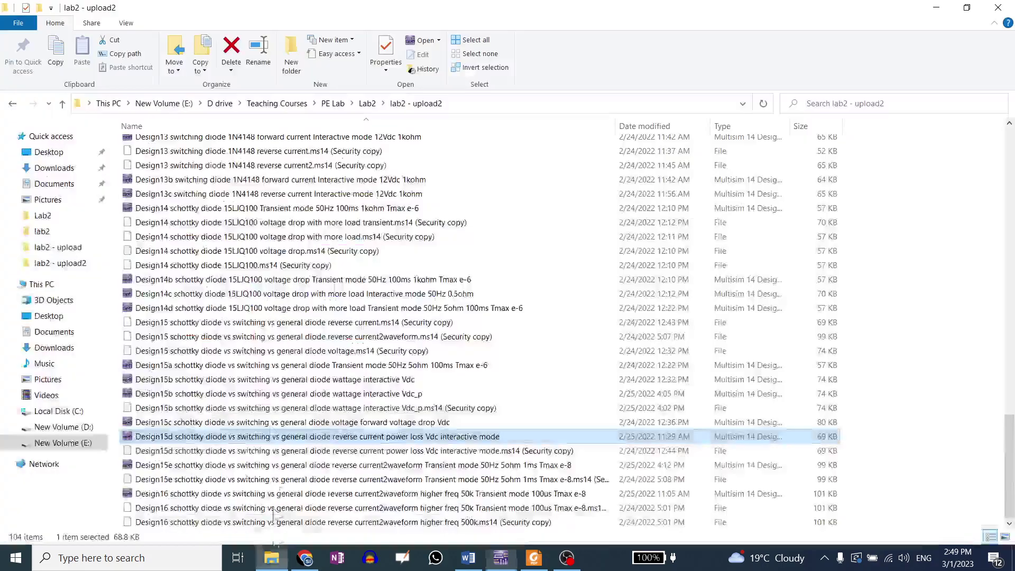
left_click(268, 469)
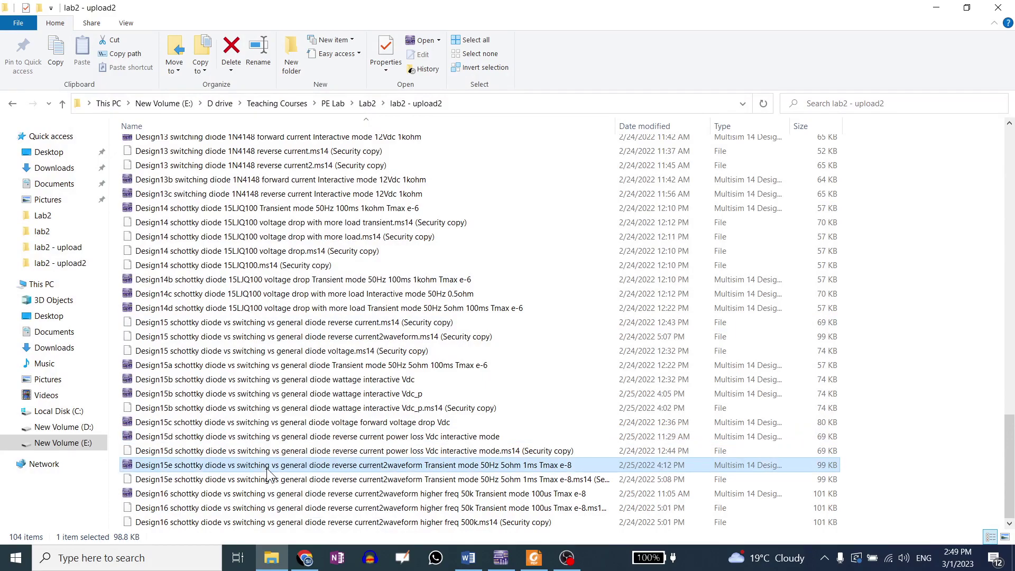
left_click(273, 494)
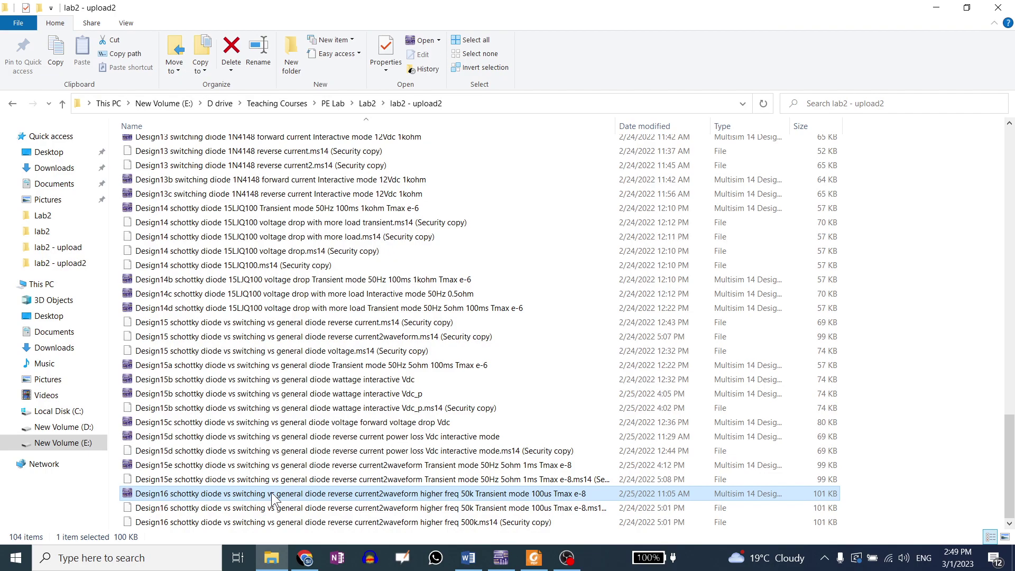
double_click(273, 495)
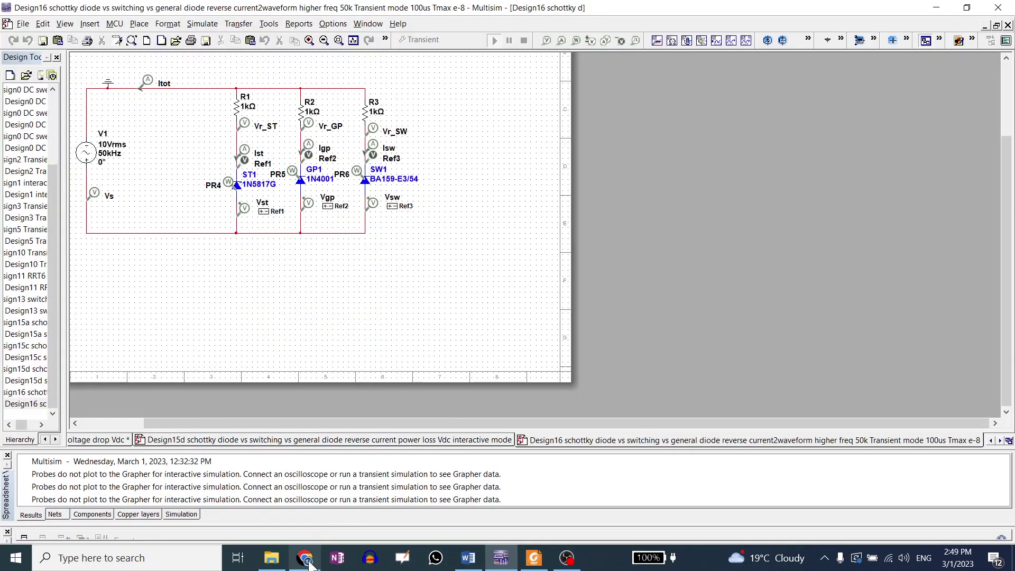
Return to File Explorer and open the Design15e reverse current2waveform Transient mode 50Hz 5ohm 1ms Tmax e-8 comparison
left_click(271, 558)
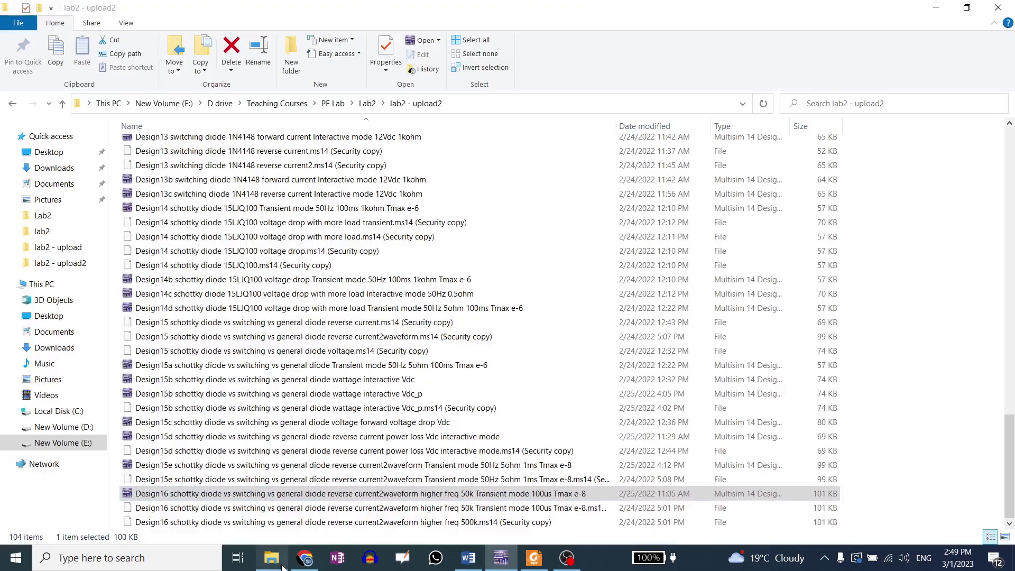
left_click(214, 465)
double_click(214, 465)
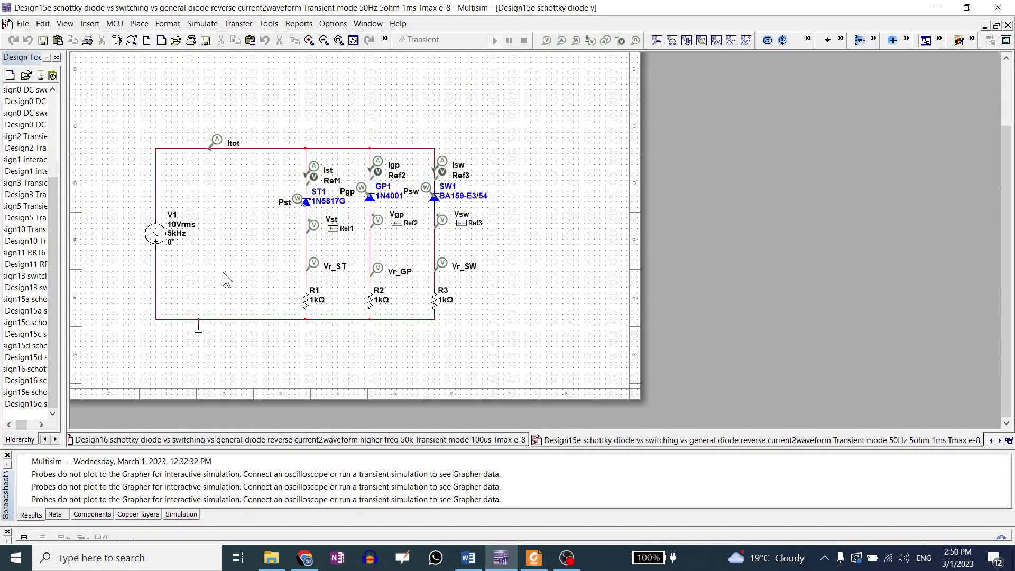
Go back to the open Design15d reverse current power loss design and stop its running interactive simulation
left_click(487, 440)
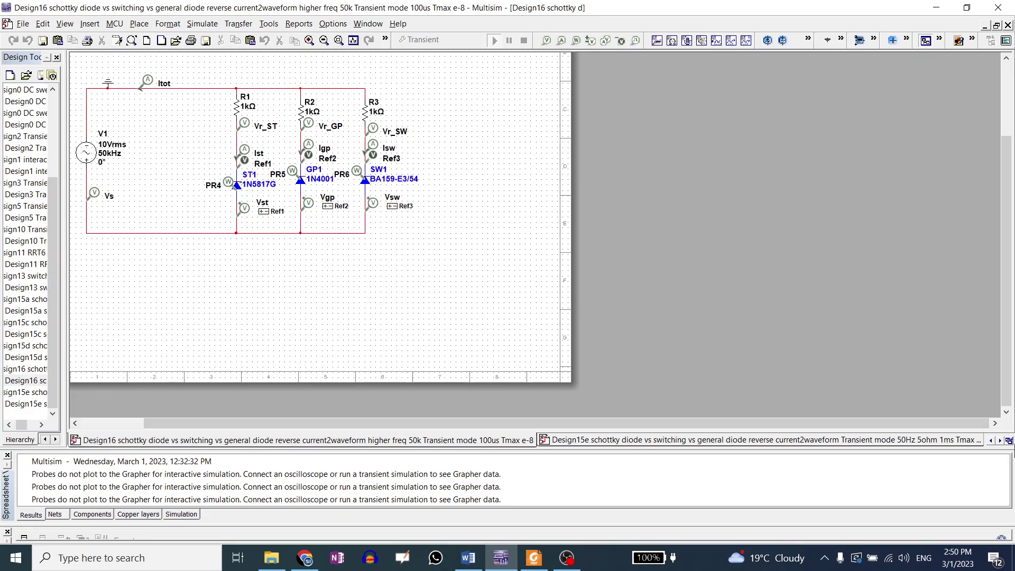
left_click(990, 439)
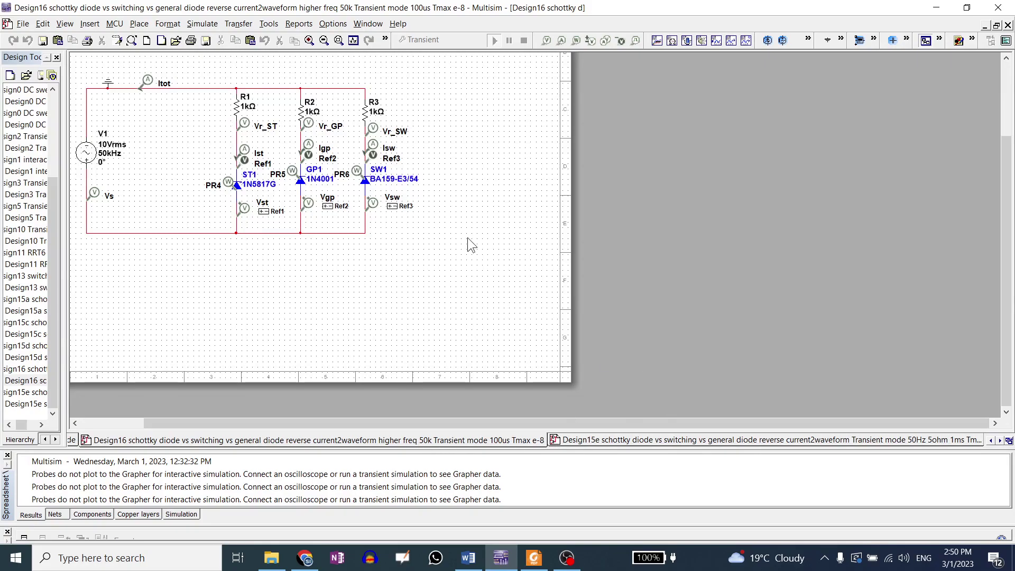
left_click(991, 440)
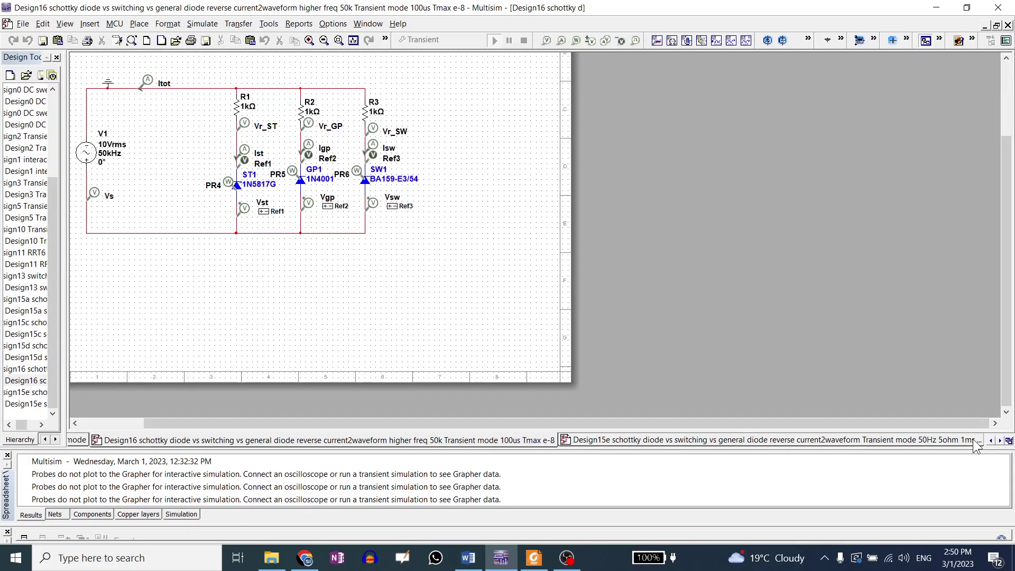
left_click(991, 440)
left_click(990, 440)
left_click(991, 440)
left_click(991, 440)
left_click(991, 441)
left_click(105, 440)
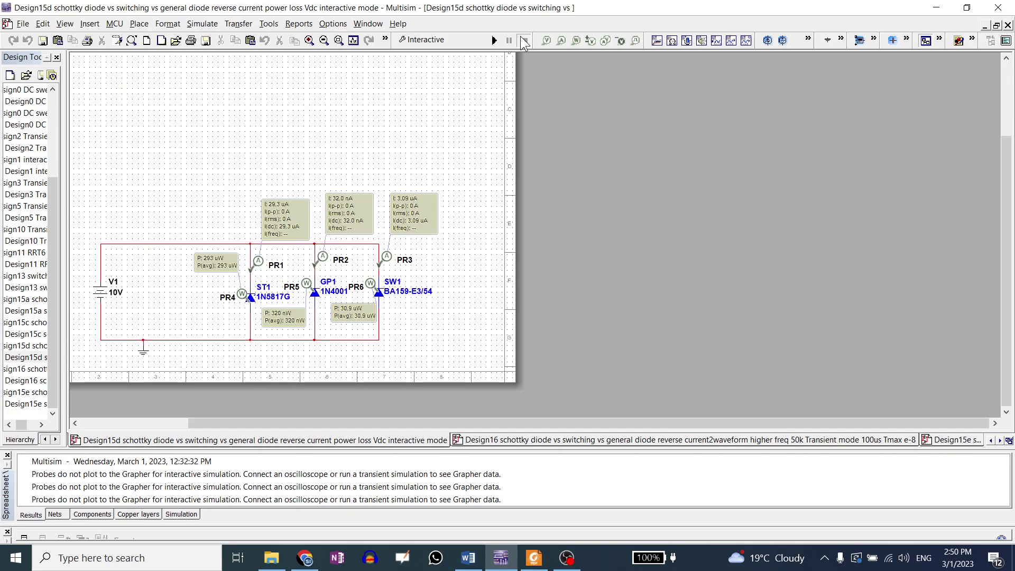
Return to the Design15e design and review the voltage and frequency values of AC source V1
left_click(957, 440)
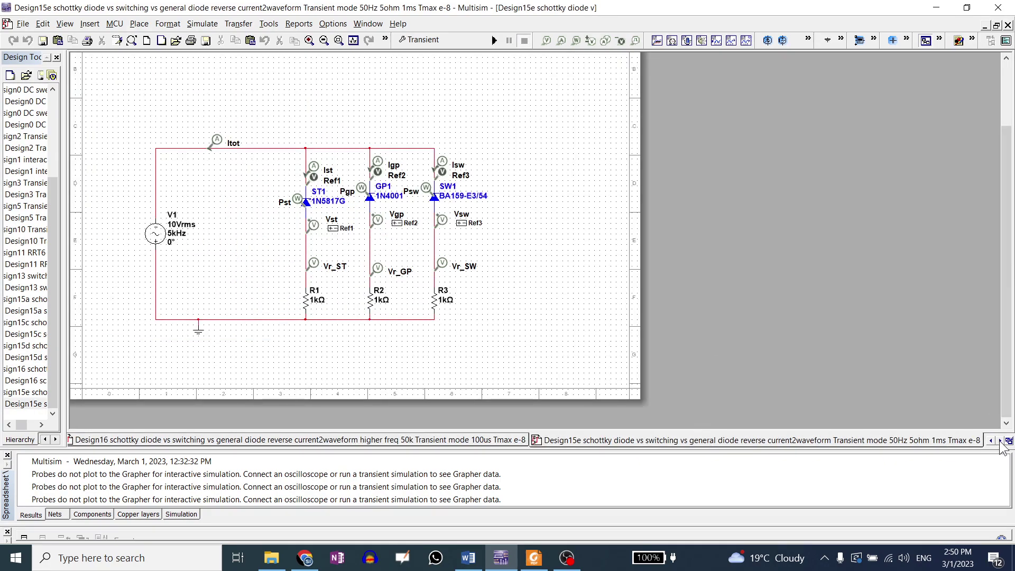
left_click(1000, 441)
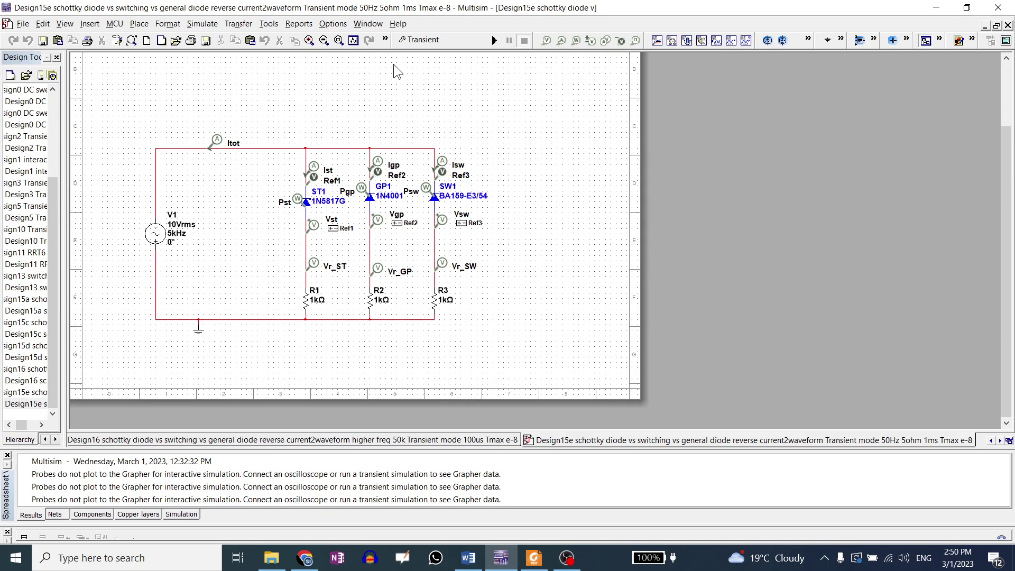
double_click(162, 241)
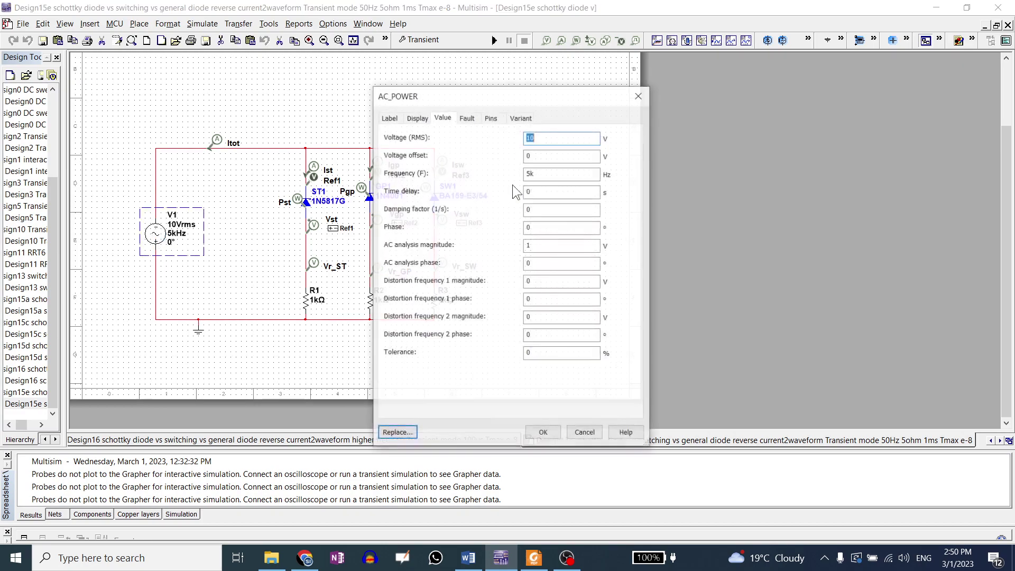
left_click(541, 431)
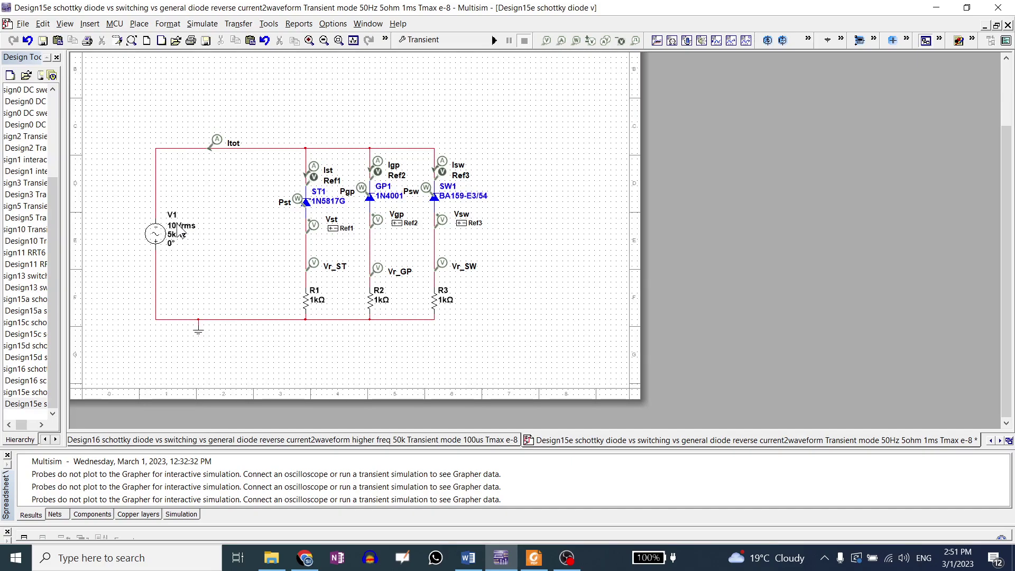
Disable the maximum time step in the transient analysis and run it with an end time of 0.001 s
left_click(451, 43)
left_click(508, 188)
left_click(509, 189)
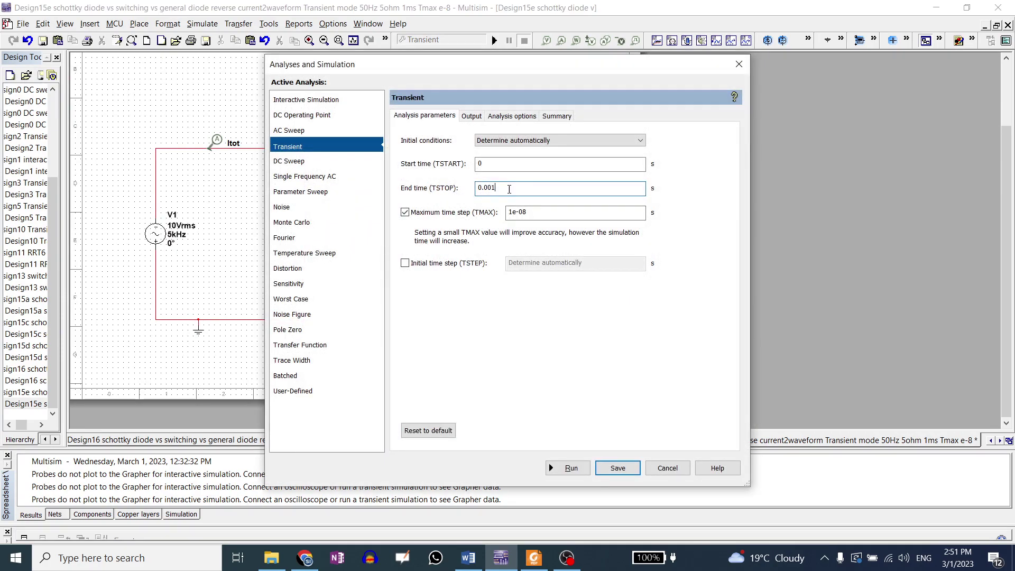
left_click(405, 213)
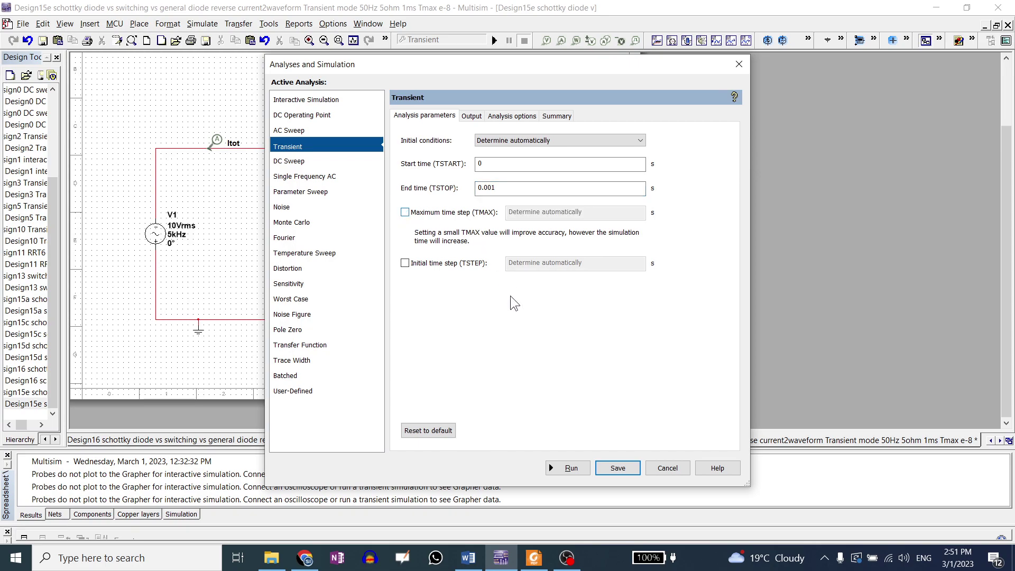
left_click(568, 467)
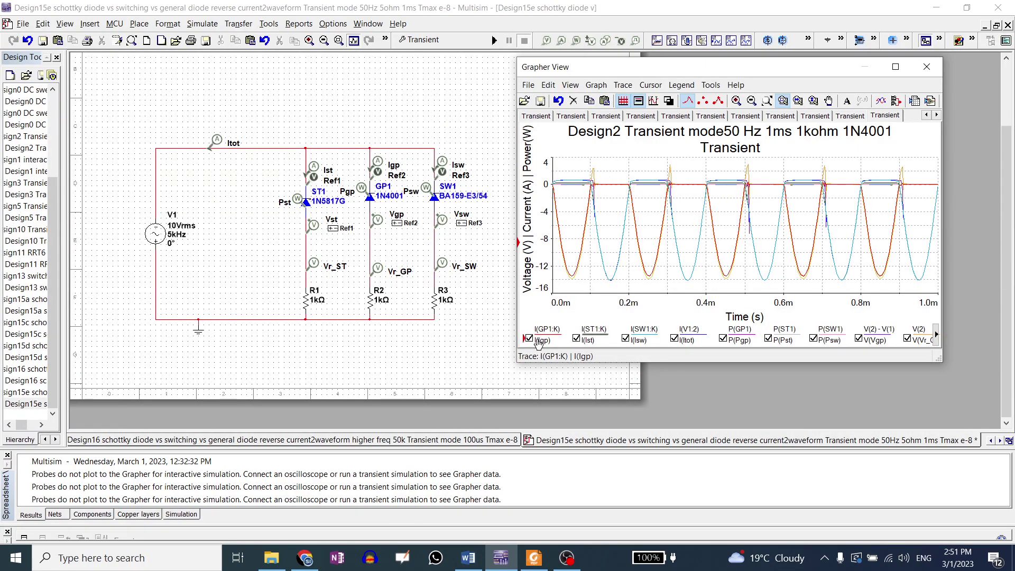
Hide the Itot, Pgp, Pst, Psw, Vgp and Vr_GP traces in the transient graph
left_click(675, 338)
left_click(722, 338)
left_click(767, 338)
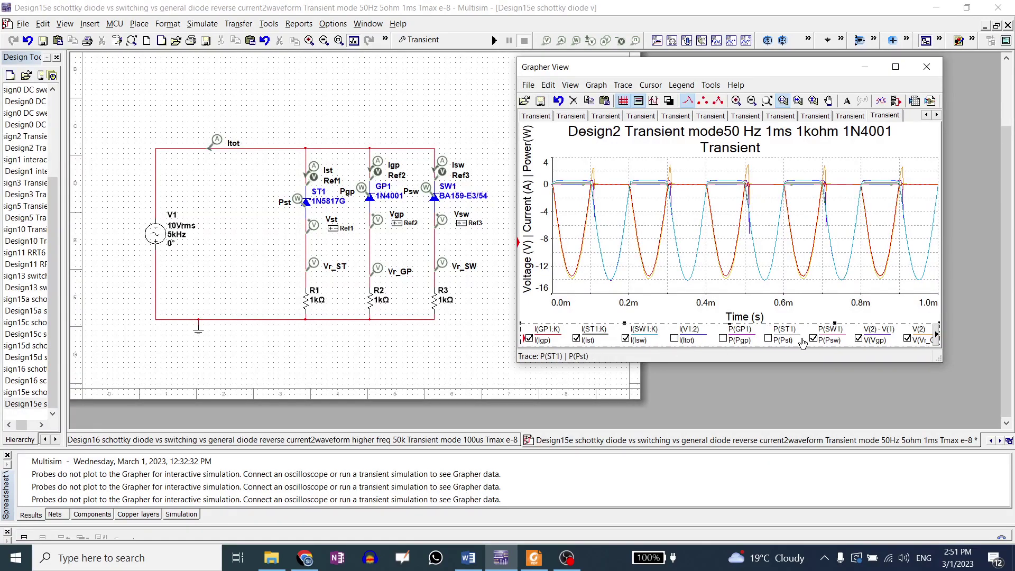
left_click(813, 338)
left_click(857, 338)
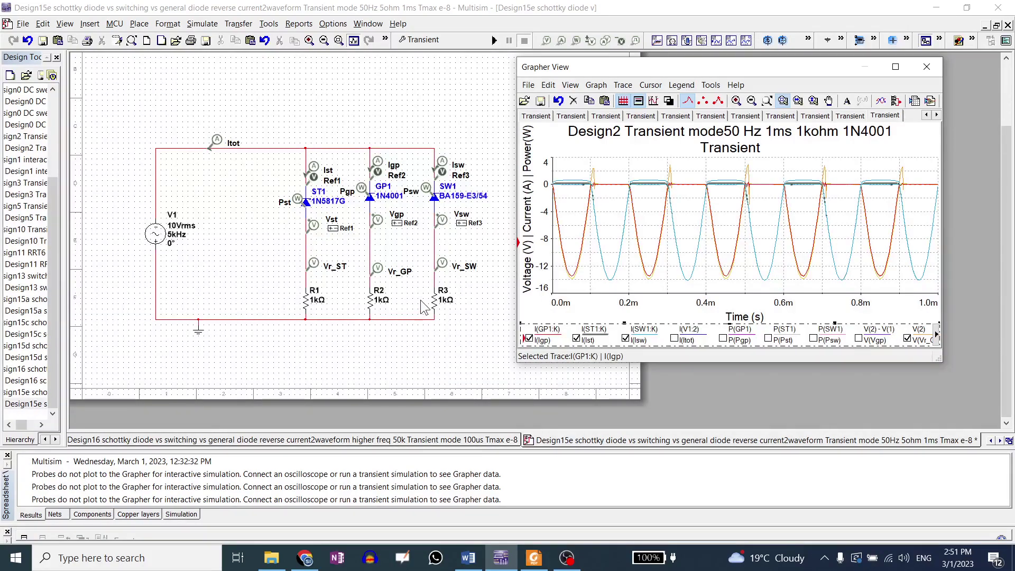
left_click(907, 338)
Hide the remaining voltage traces Vr_ST, Vr_SW, Vst and Vsw so that only the diode currents are plotted
left_click(935, 337)
left_click(936, 336)
left_click(935, 336)
left_click(935, 336)
double_click(935, 337)
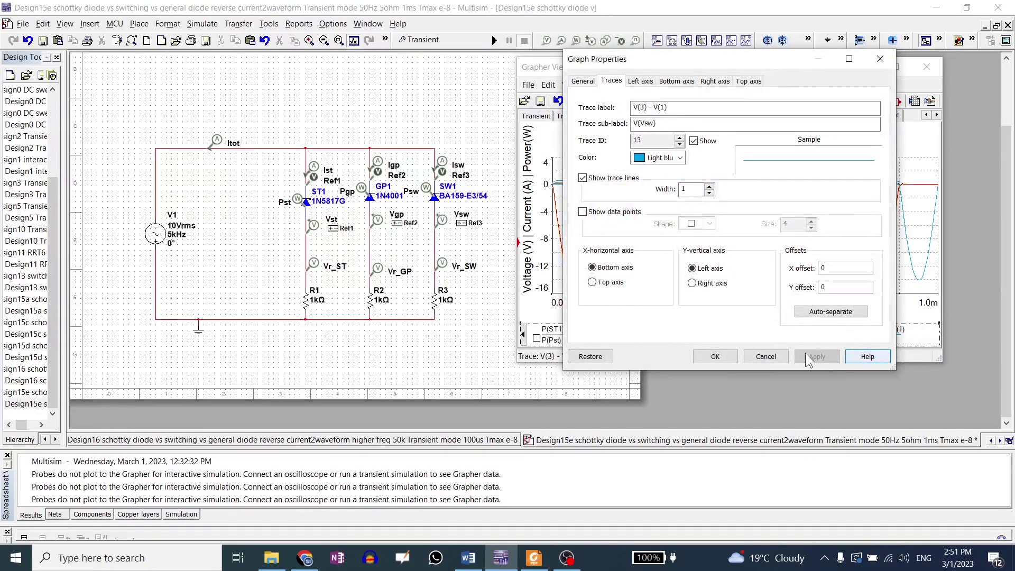
left_click(766, 356)
left_click(723, 338)
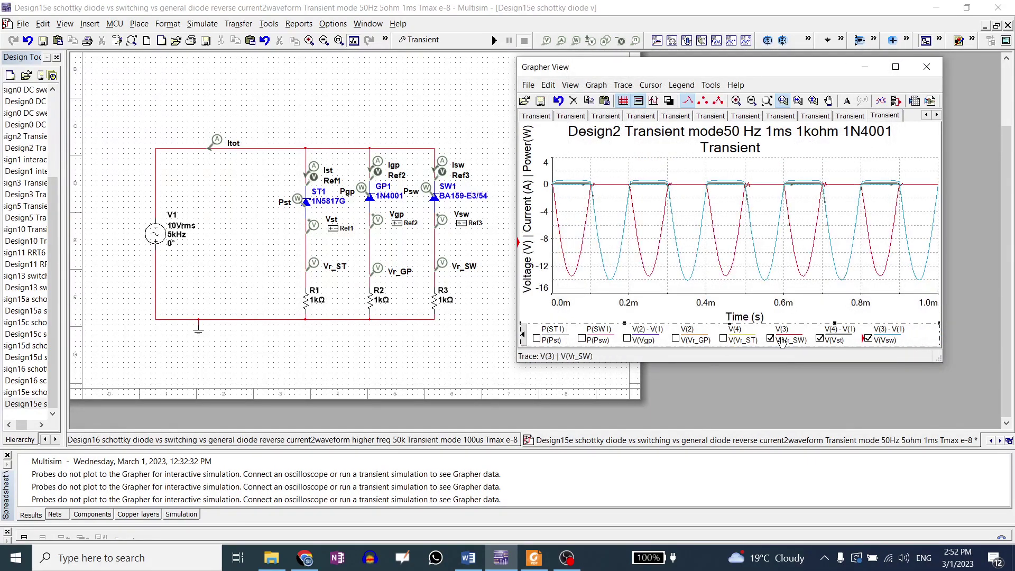
left_click(770, 339)
left_click(819, 338)
left_click(868, 338)
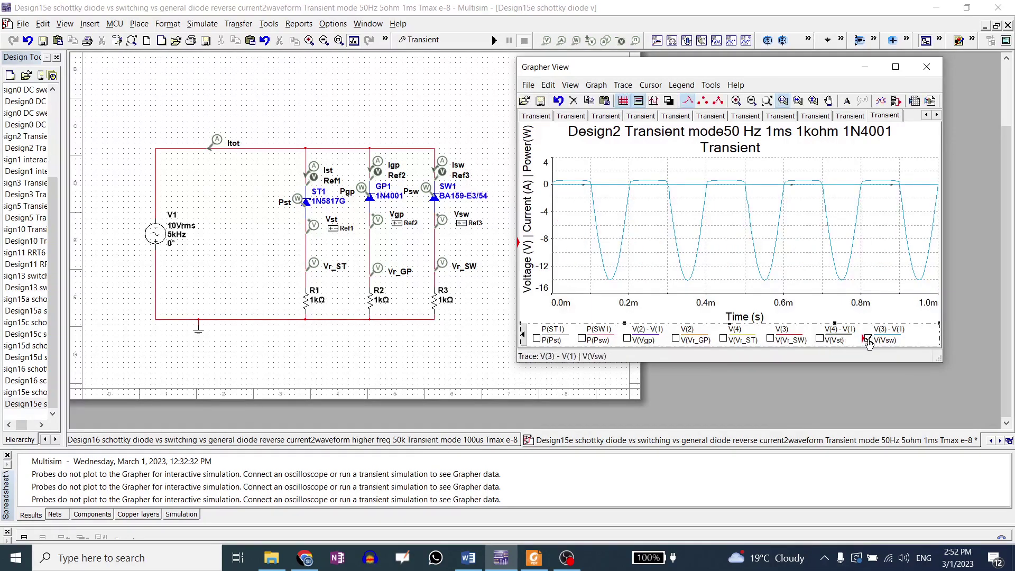
Fit the graph to the diode currents and examine the first reverse recovery transition around 100 µs
left_click(767, 100)
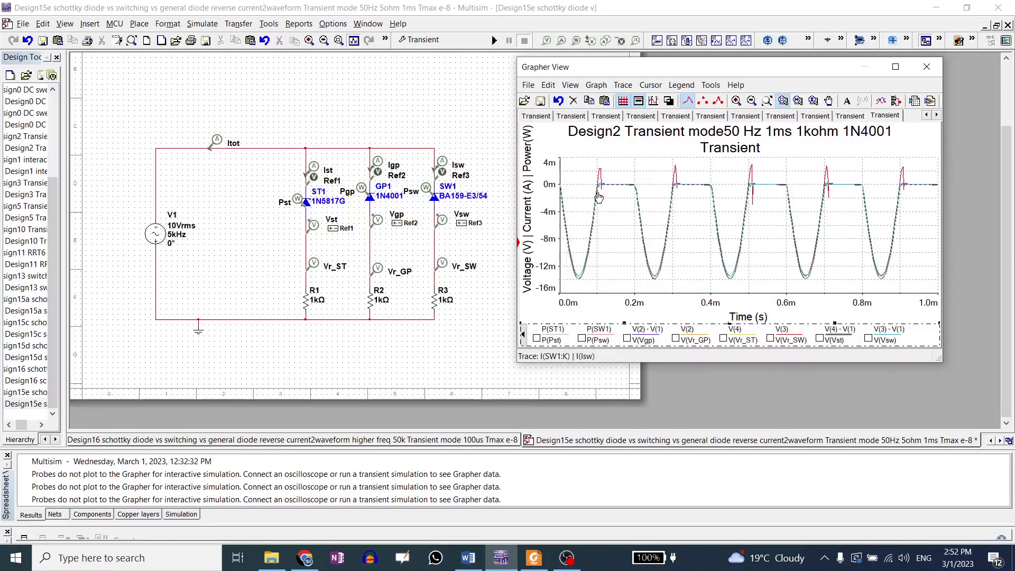
left_click(591, 168)
left_click_drag(591, 168, 613, 197)
left_click_drag(707, 163, 808, 292)
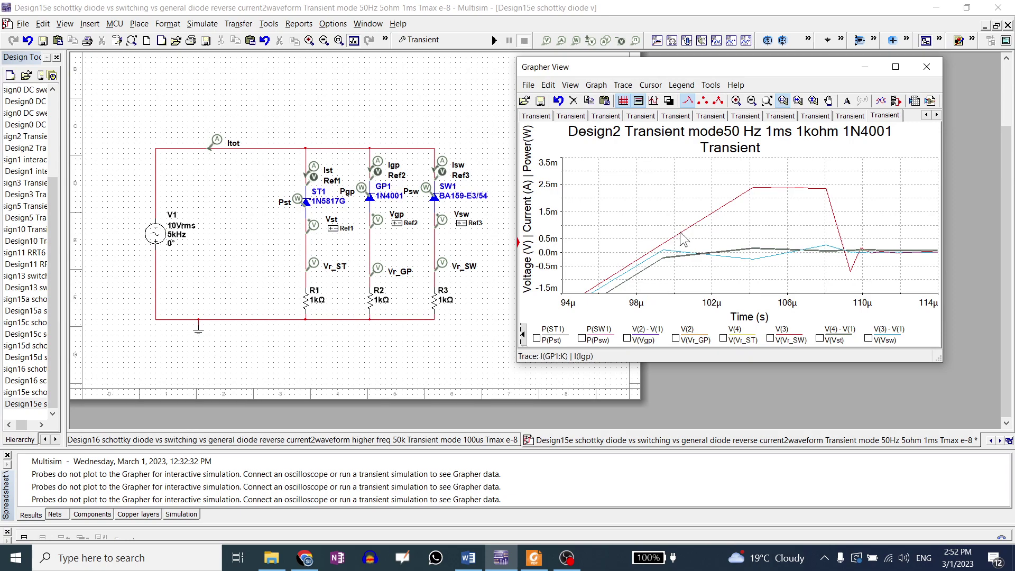
left_click(768, 101)
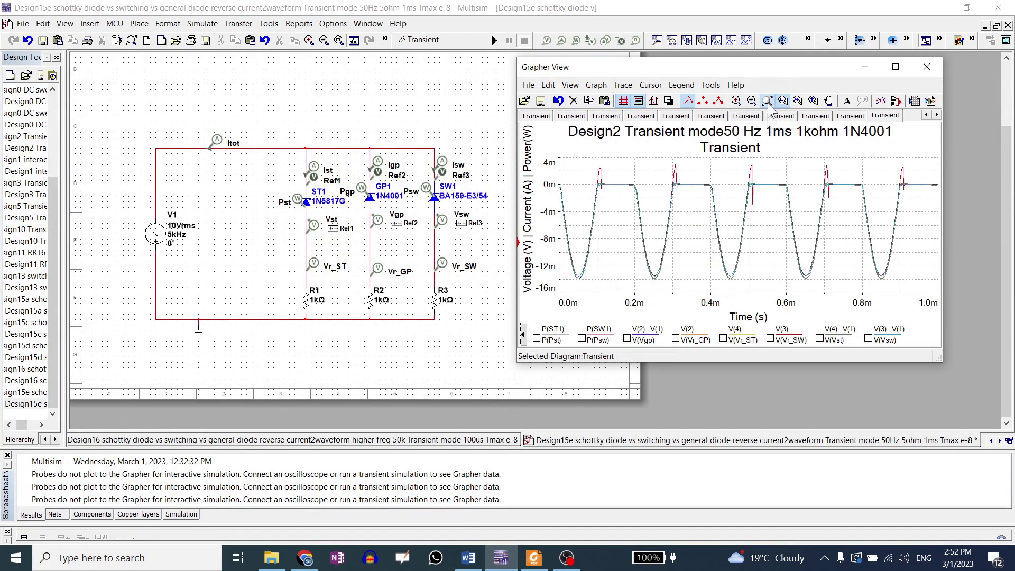
left_click_drag(591, 166, 618, 206)
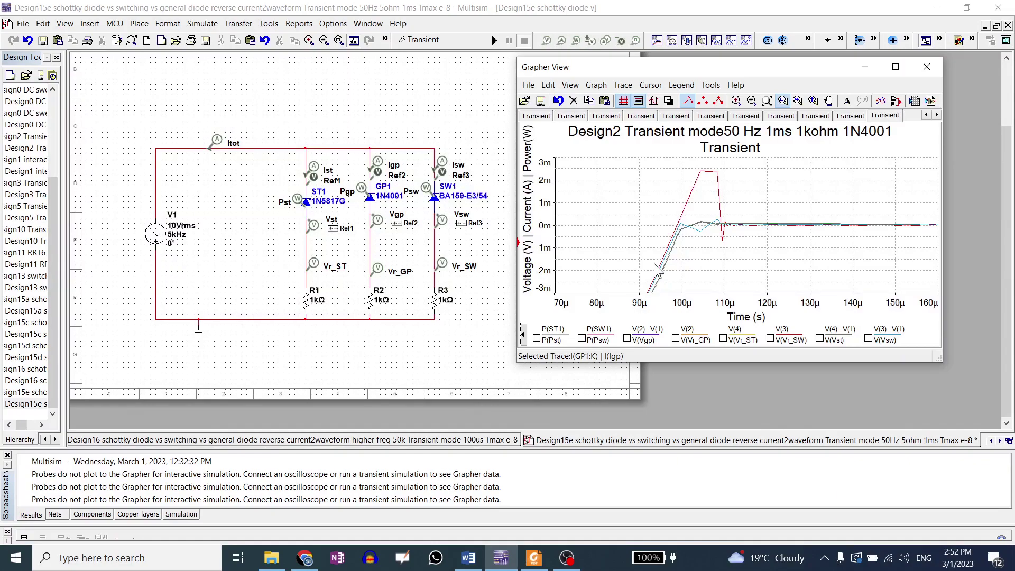
Match the Igp, Ist and Isw traces to their curves and examine the reverse recovery from about 97 to 112 µs
left_click(523, 338)
left_click(523, 339)
left_click(523, 339)
left_click(523, 338)
left_click(523, 338)
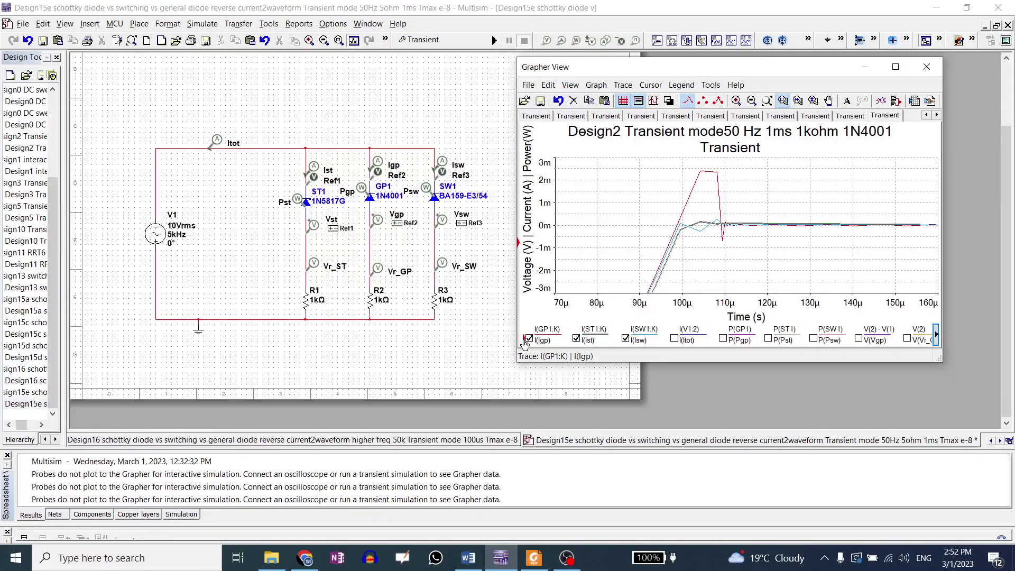
left_click(525, 343)
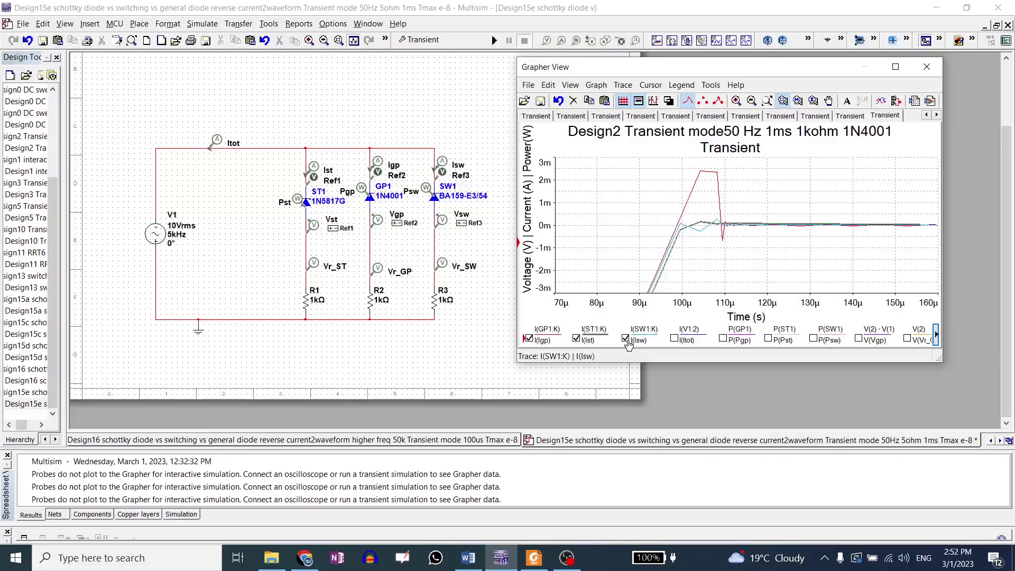
left_click(690, 237)
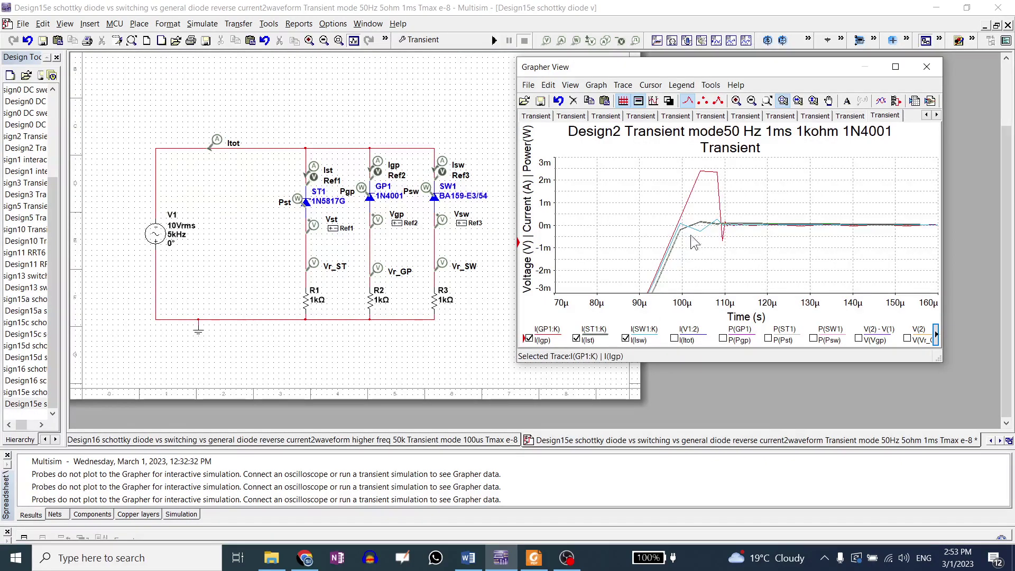
left_click_drag(646, 182, 737, 254)
left_click_drag(673, 217, 920, 294)
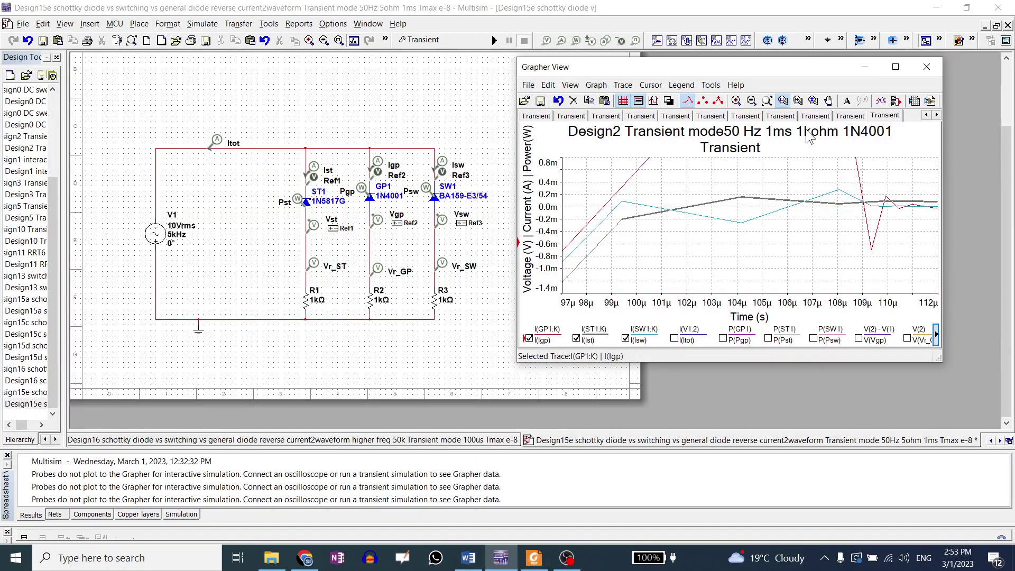
Replace the Igp, Ist and Isw current traces with the Pgp, Psw and Pst power traces and fit the graph to them
left_click(751, 101)
left_click(766, 101)
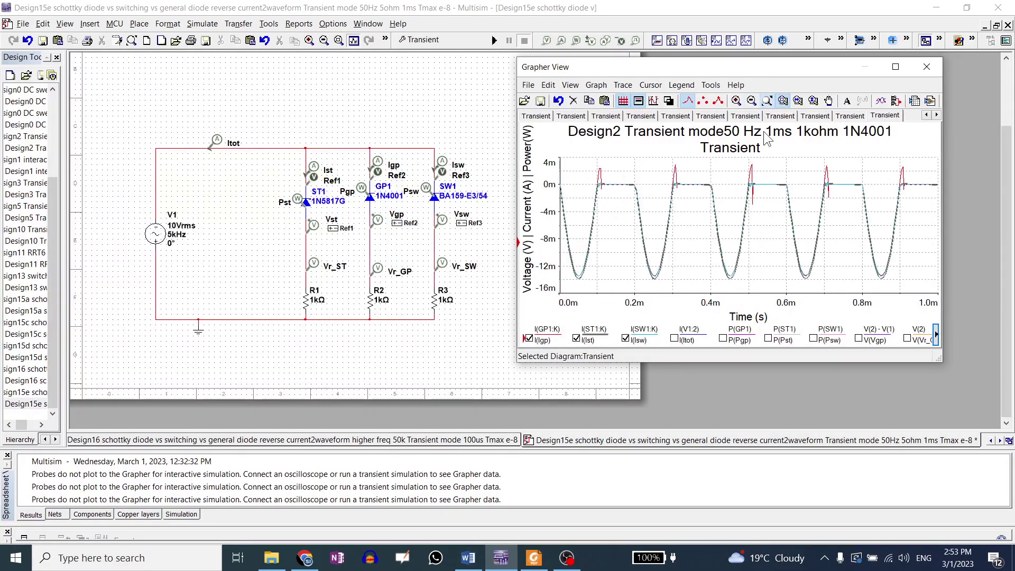
left_click(529, 338)
left_click(576, 338)
left_click(624, 339)
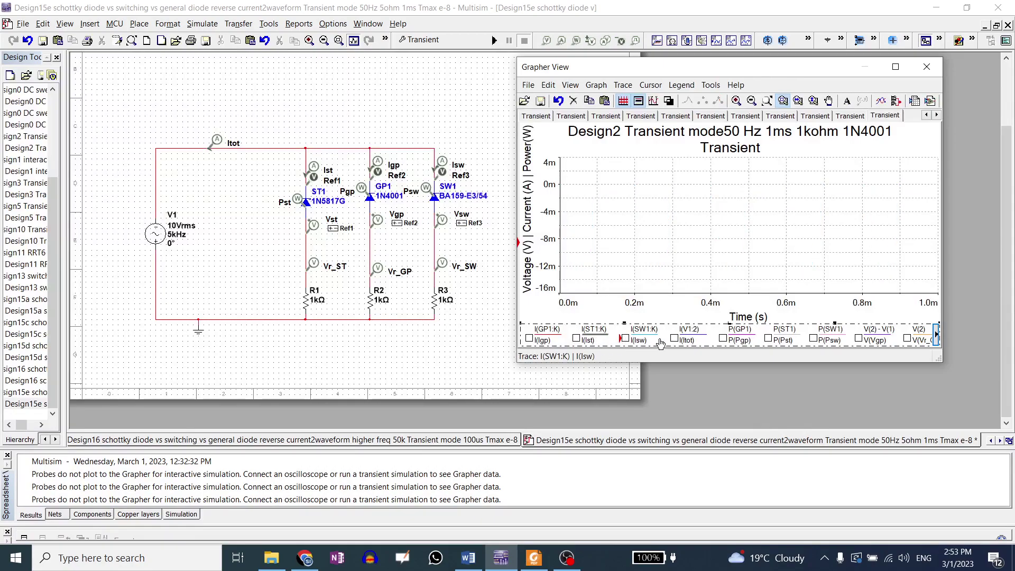
left_click(722, 339)
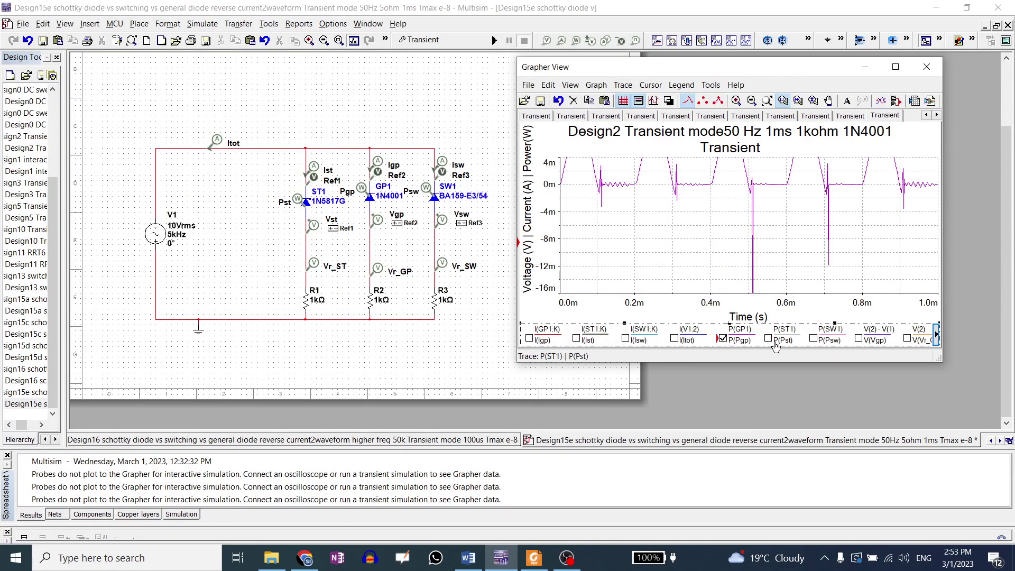
left_click(812, 338)
left_click(768, 339)
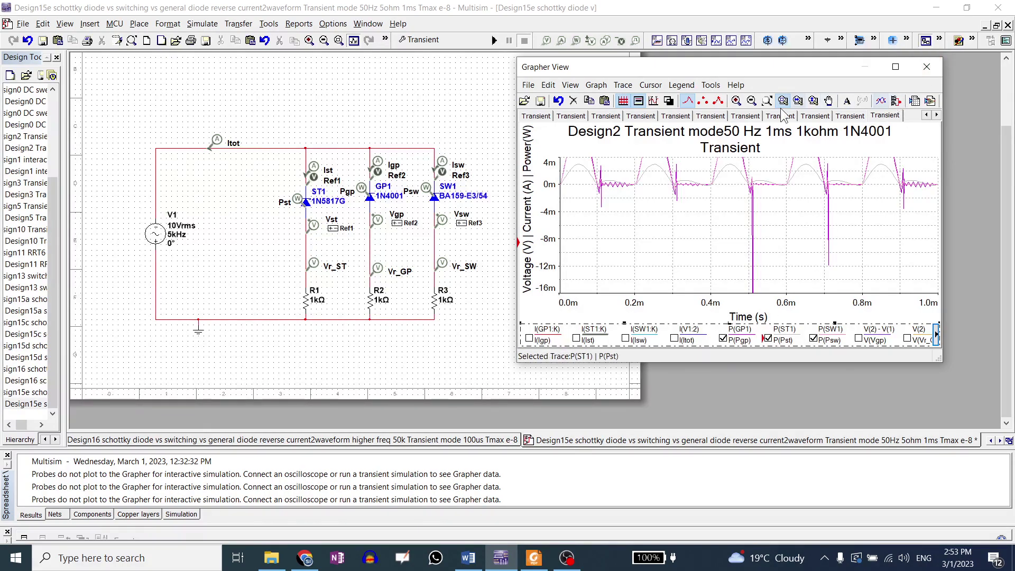
left_click(768, 102)
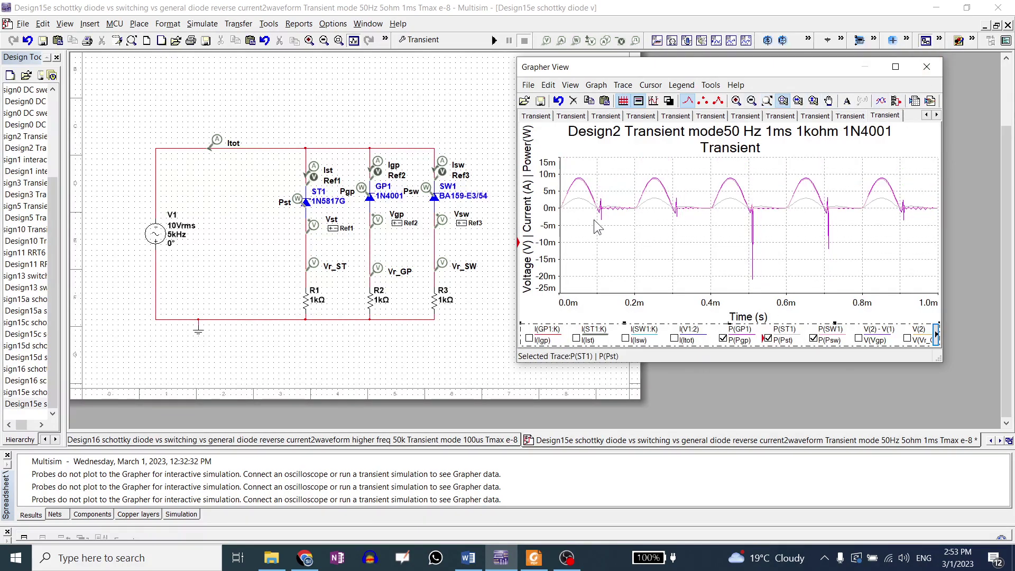
Compare the power of the three diodes over the first conduction pulse, then across the full transient graph
mouse_move(598, 175)
left_mouse_down()
mouse_move(571, 224)
mouse_move(557, 215)
left_mouse_up()
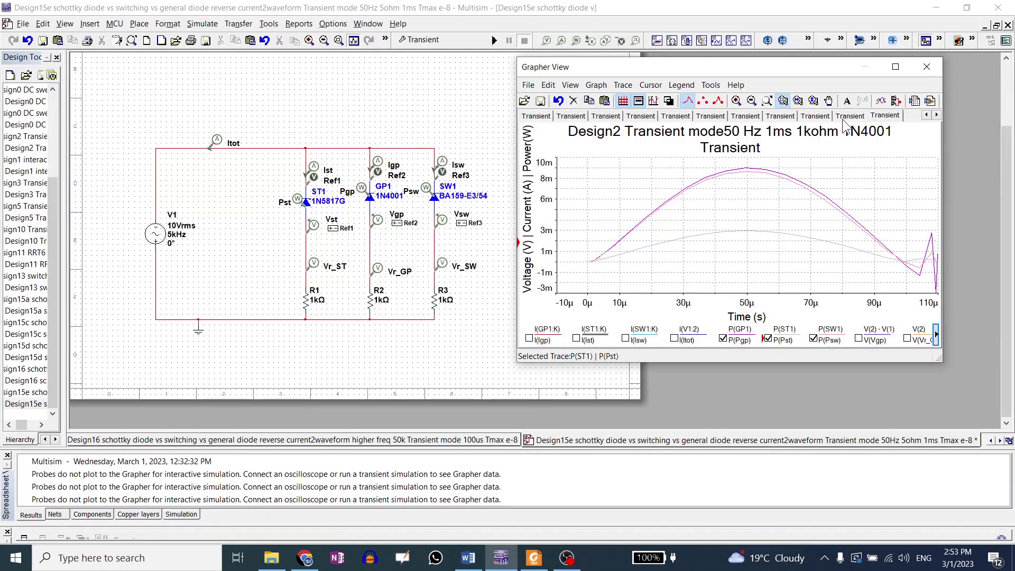
left_click(767, 101)
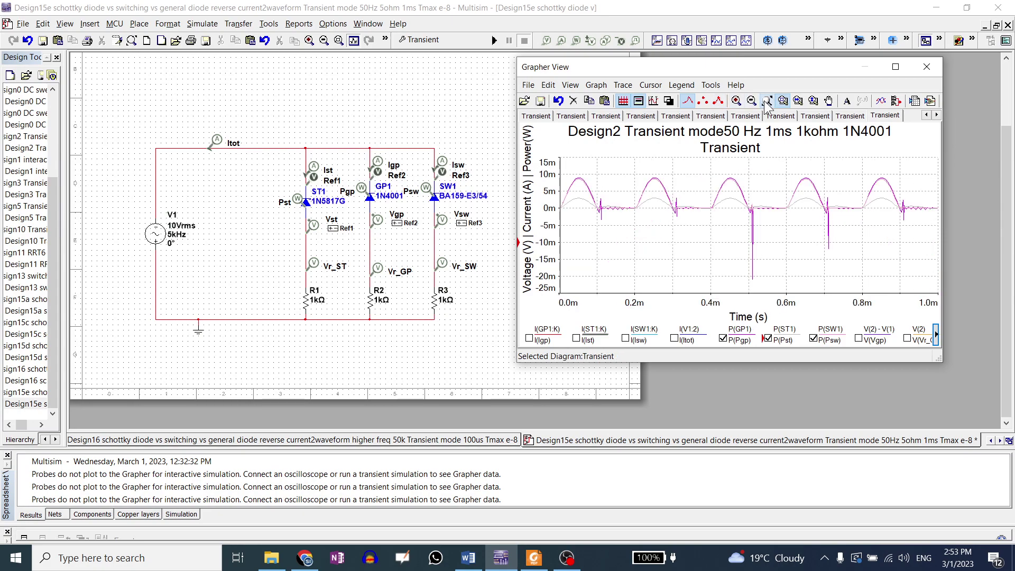
left_click(752, 248)
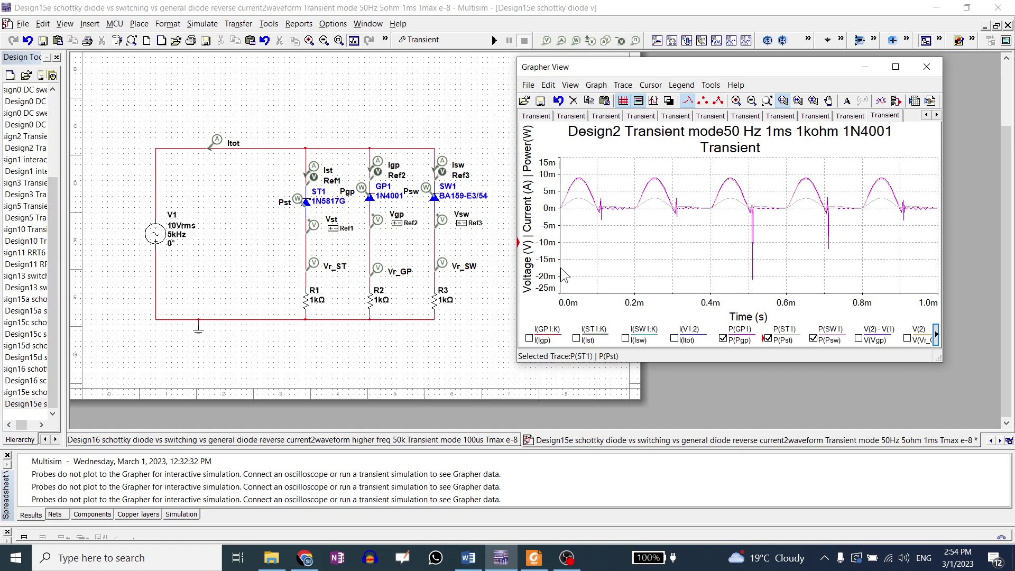
Close the transient graph and switch to the lab2 - upload2 folder in File Explorer
left_click(926, 66)
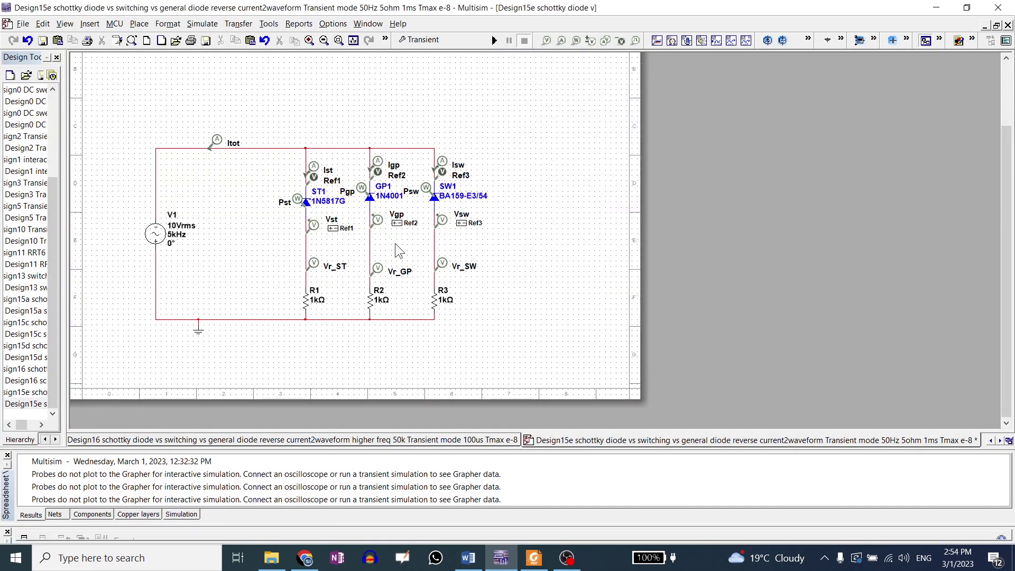
left_click(272, 557)
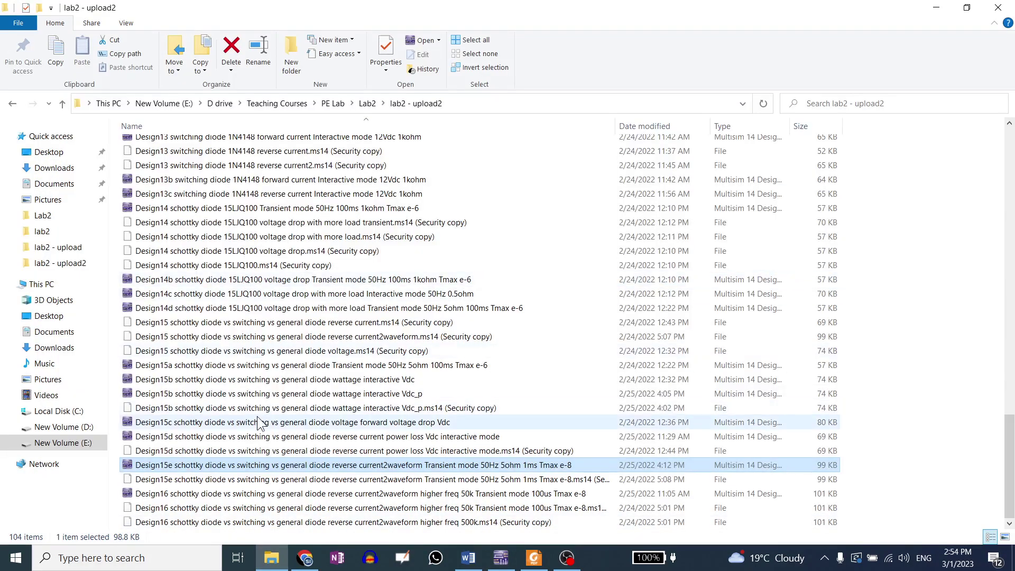